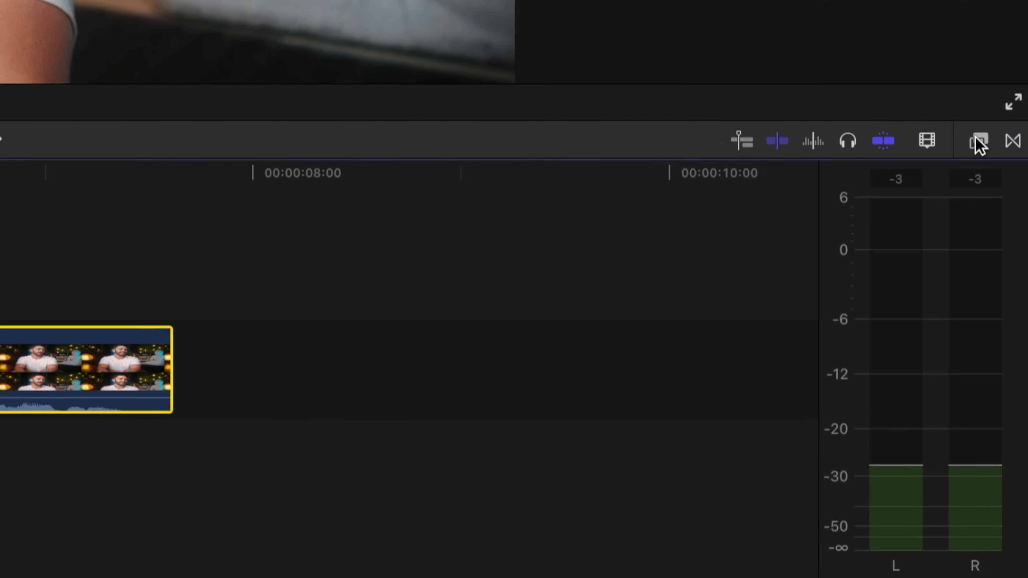
- Add Voice Over Enhancement 2 to the talking-head clip and show its voice Preset list
{"action": "left_click", "coordinate": [979, 141]}
{"action": "left_click", "coordinate": [508, 562]}
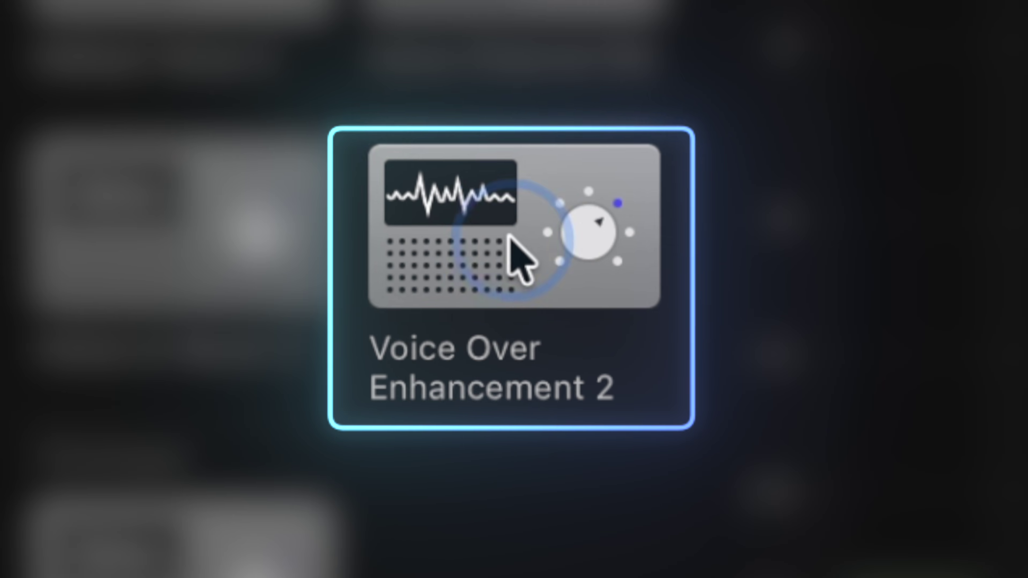
{"action": "left_click", "coordinate": [734, 339]}
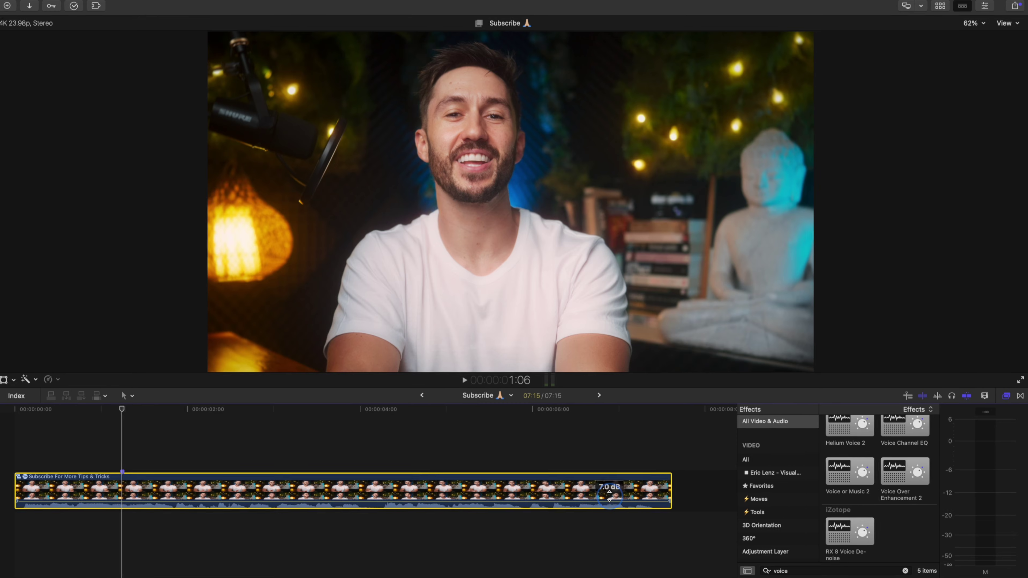
{"action": "left_click", "coordinate": [612, 497]}
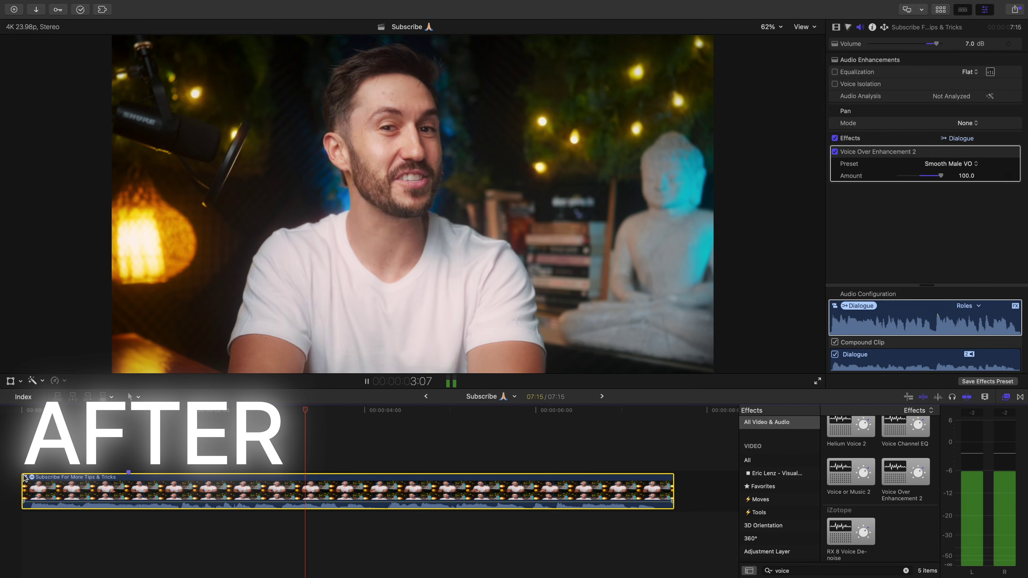
{"action": "left_click", "coordinate": [949, 164]}
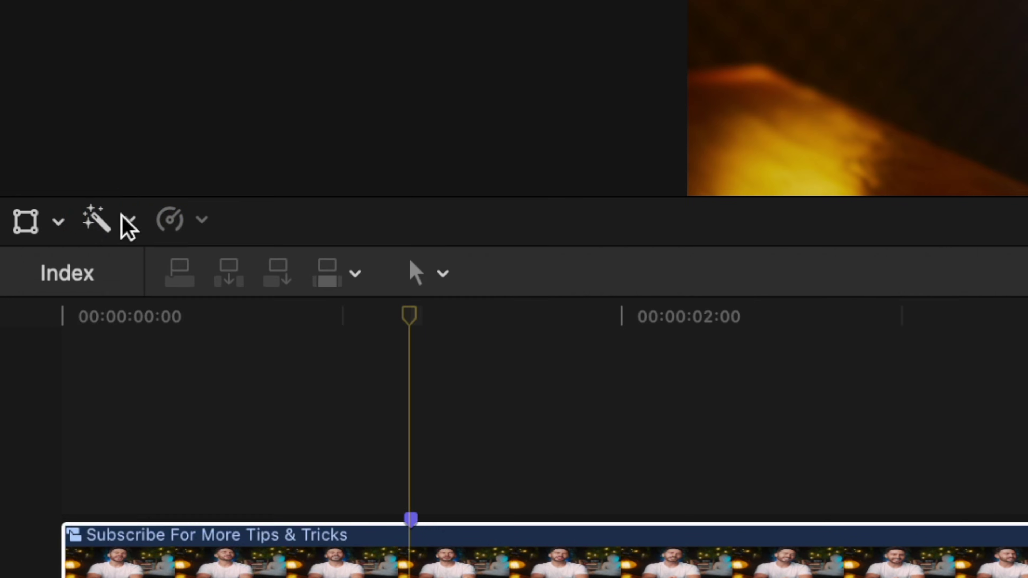
- Run Enhance Audio on the clip from both the magic-wand menu and the Modify menu
{"action": "left_click", "coordinate": [122, 218]}
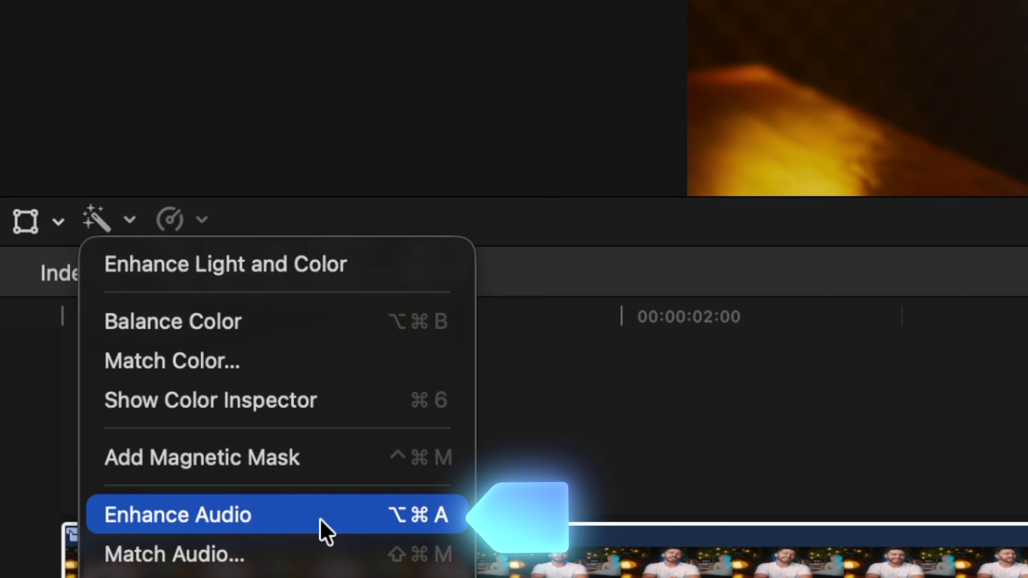
{"action": "left_click", "coordinate": [325, 522]}
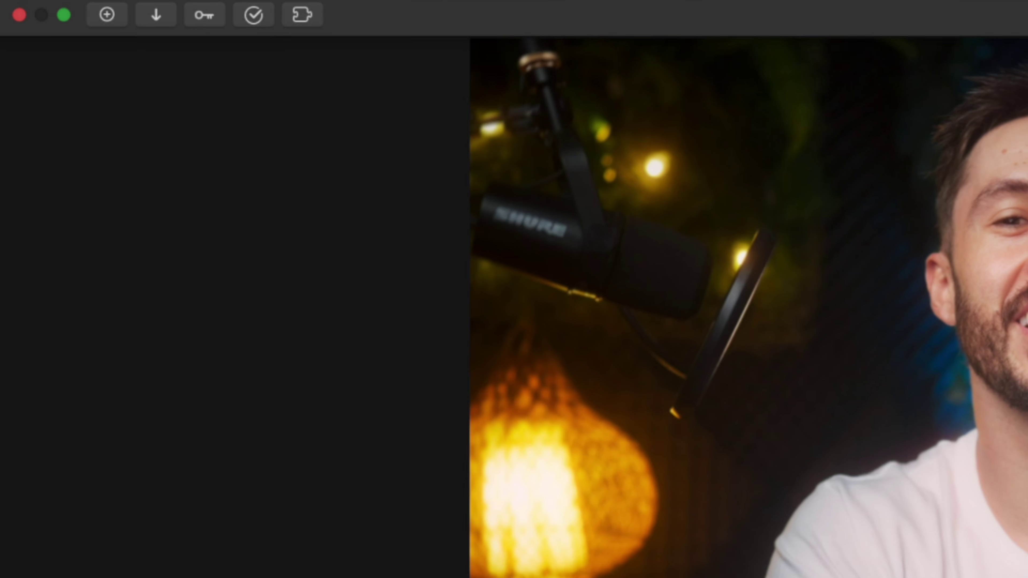
{"action": "left_click", "coordinate": [437, 14]}
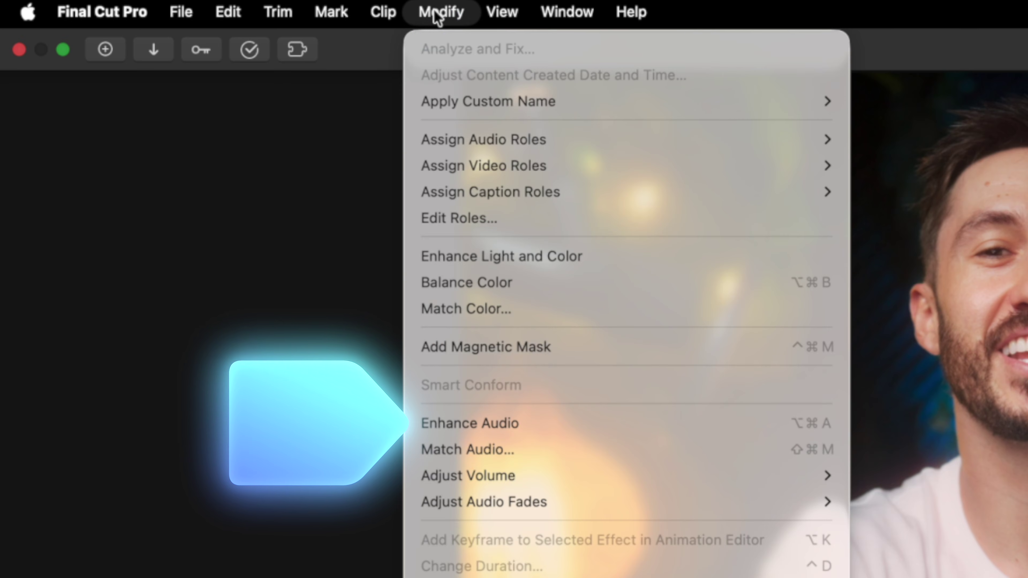
{"action": "left_click", "coordinate": [621, 422]}
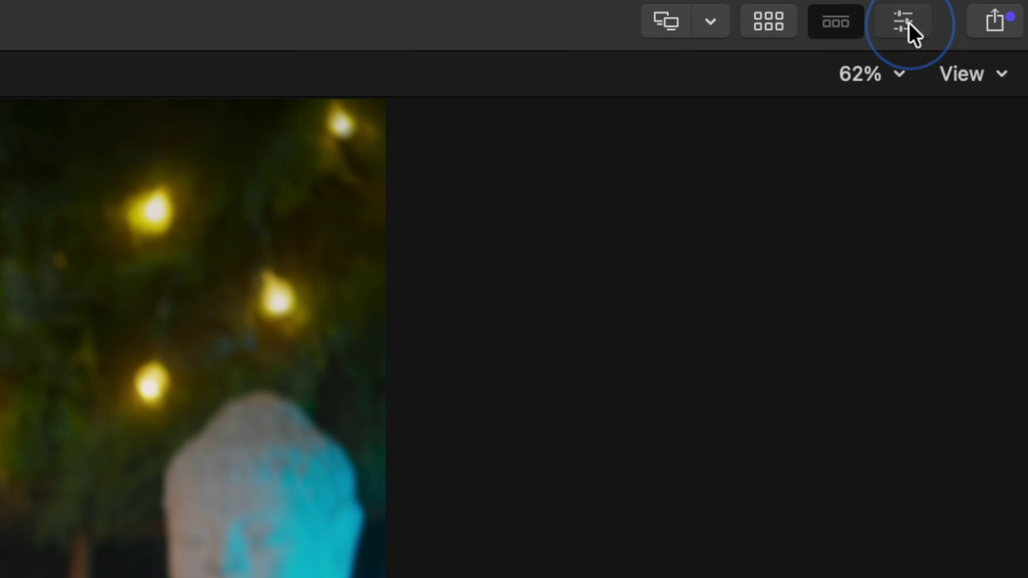
- Expand Audio Enhancements in the Audio Inspector to check Noise Removal at 30%
{"action": "left_click", "coordinate": [908, 24]}
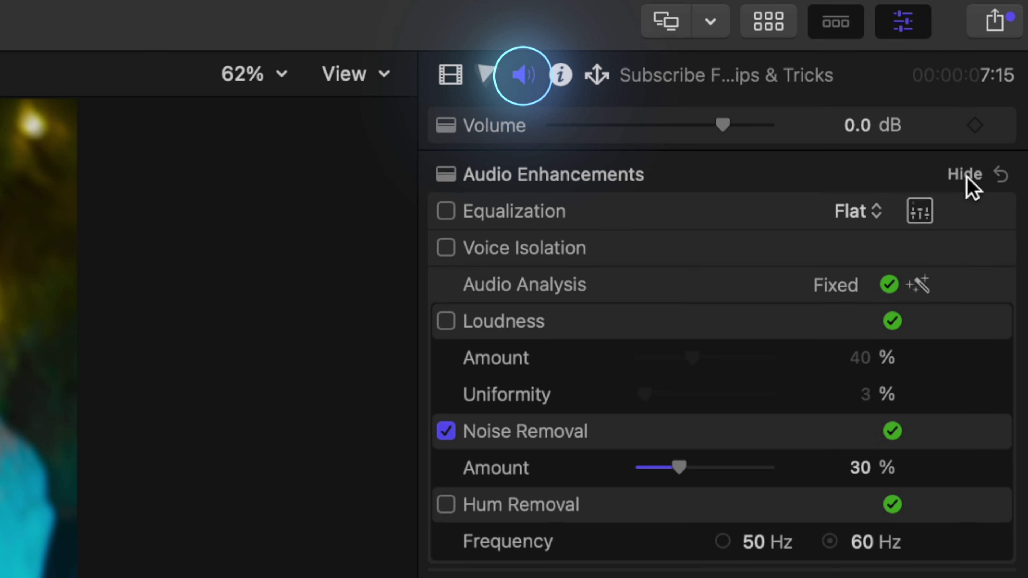
{"action": "left_click", "coordinate": [966, 178]}
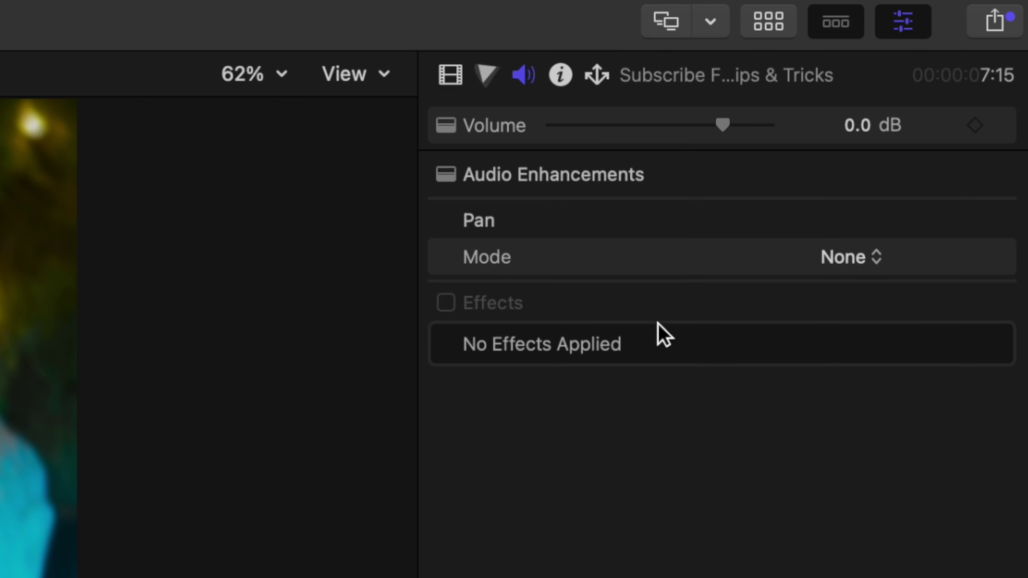
{"action": "left_click", "coordinate": [958, 175]}
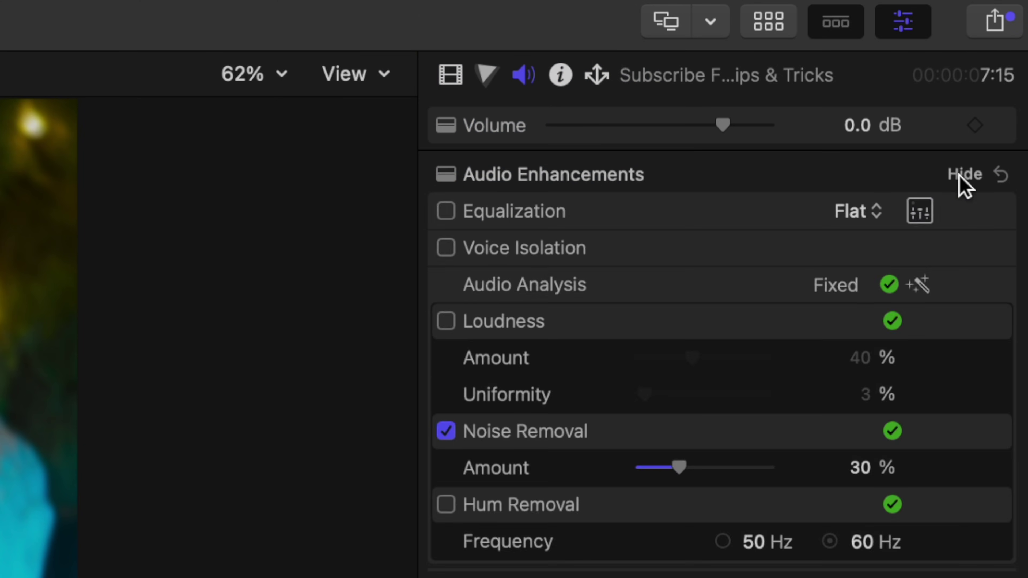
{"action": "left_click", "coordinate": [958, 174]}
{"action": "left_click", "coordinate": [958, 175]}
{"action": "left_click", "coordinate": [958, 174]}
{"action": "left_click", "coordinate": [959, 175]}
{"action": "left_click", "coordinate": [958, 174]}
{"action": "left_click", "coordinate": [958, 175]}
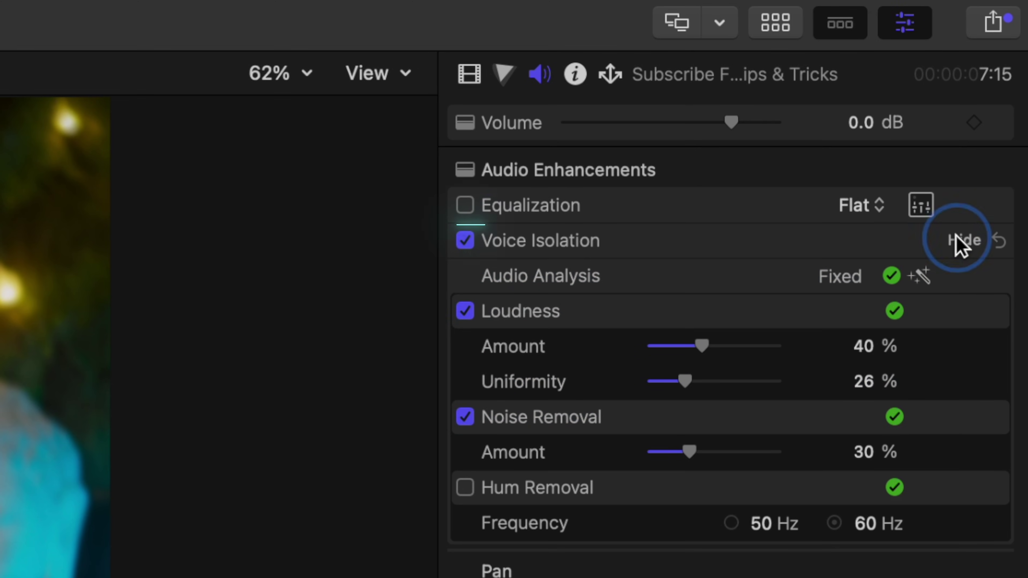
- Lower Loudness to 13% and raise the Voice Isolation amount to 56%
{"action": "left_click", "coordinate": [963, 240]}
{"action": "left_click_drag", "start_coordinate": [702, 380], "coordinate": [667, 382]}
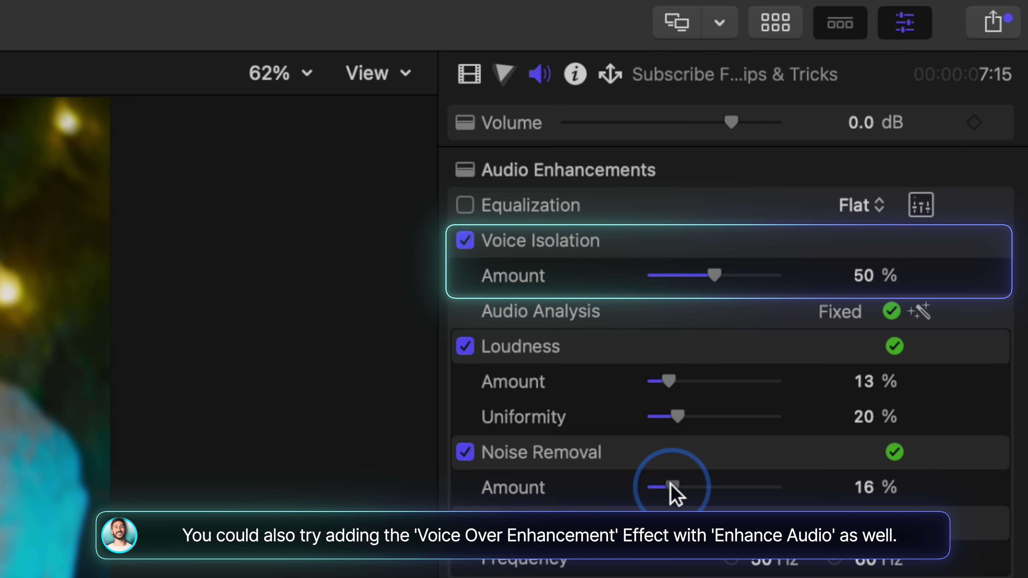
{"action": "left_click_drag", "start_coordinate": [718, 286], "coordinate": [726, 287]}
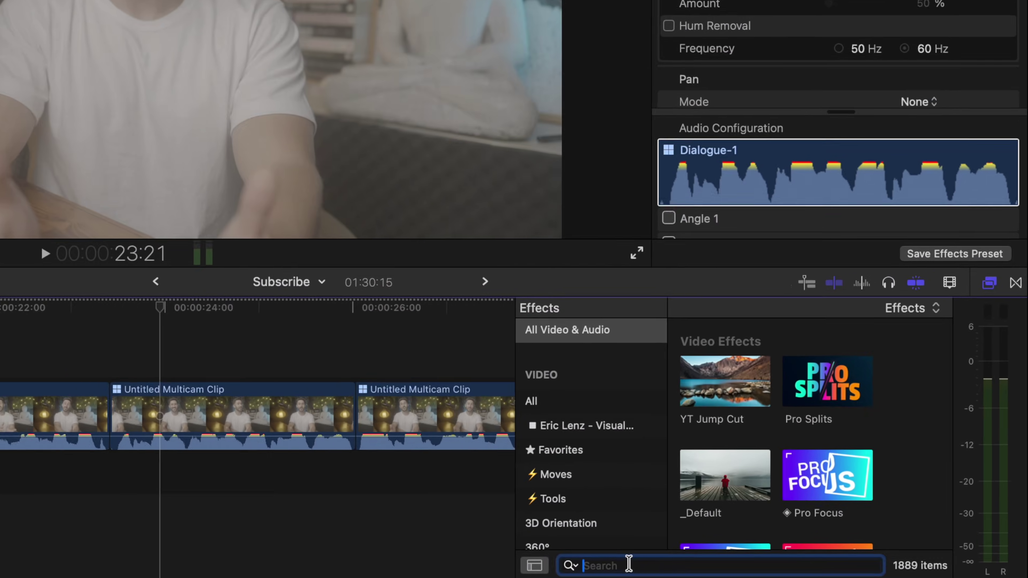
- Search effects for 'monste' and drag Monster and Helium Voice 2 onto the multicam clips
{"action": "left_click", "coordinate": [624, 563]}
{"action": "type", "text": "monste"}
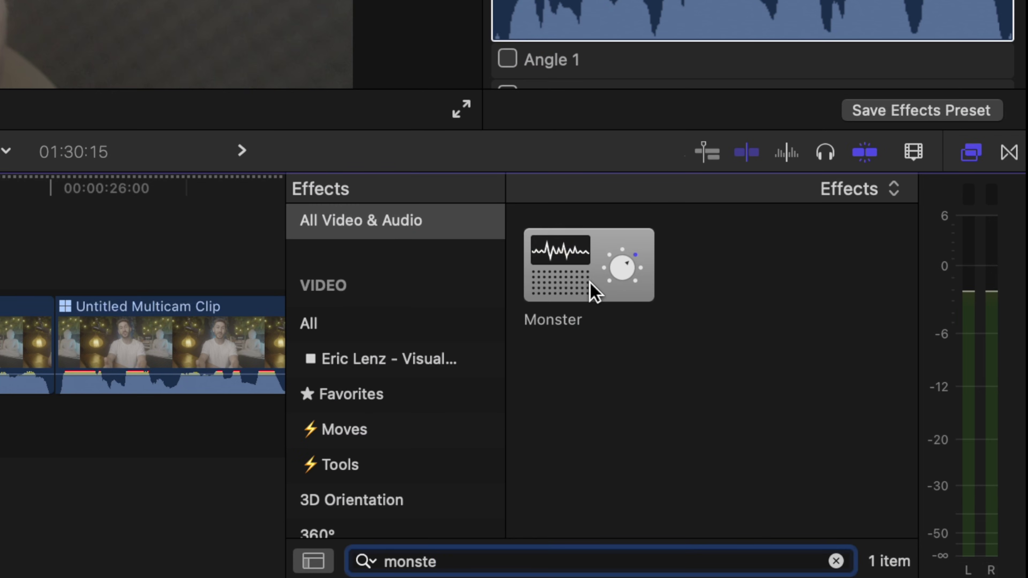
{"action": "left_click_drag", "start_coordinate": [594, 292], "coordinate": [74, 375]}
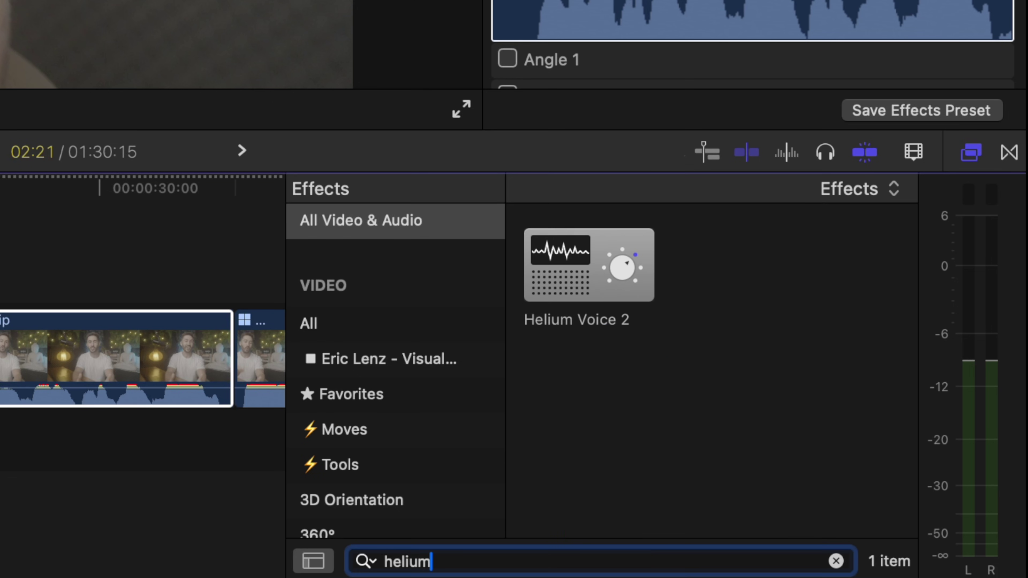
{"action": "left_click_drag", "start_coordinate": [608, 270], "coordinate": [102, 356]}
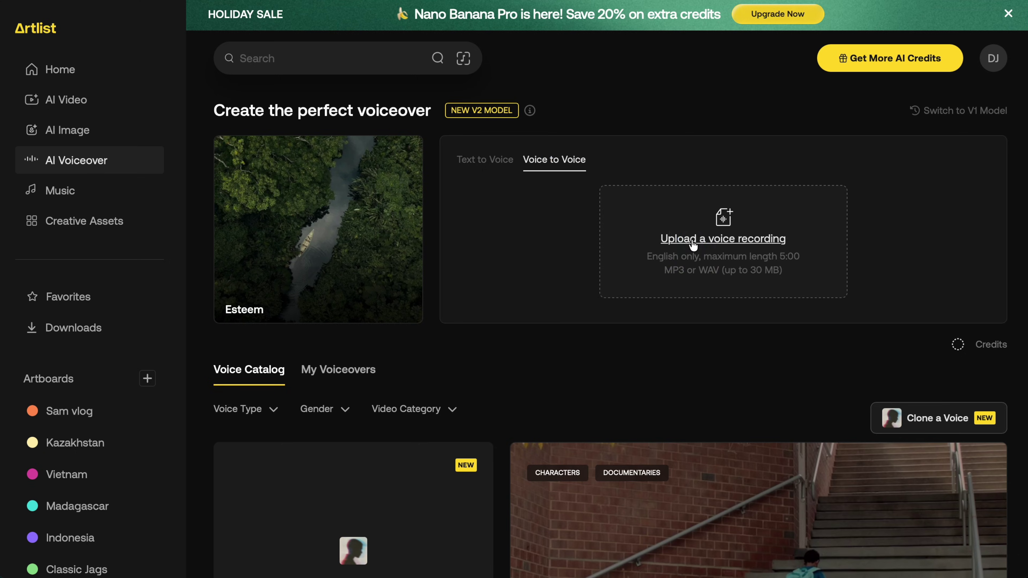
- Upload 'Upload the audio file.wav' into Voice to Voice and generate the converted voice
{"action": "left_click", "coordinate": [693, 240]}
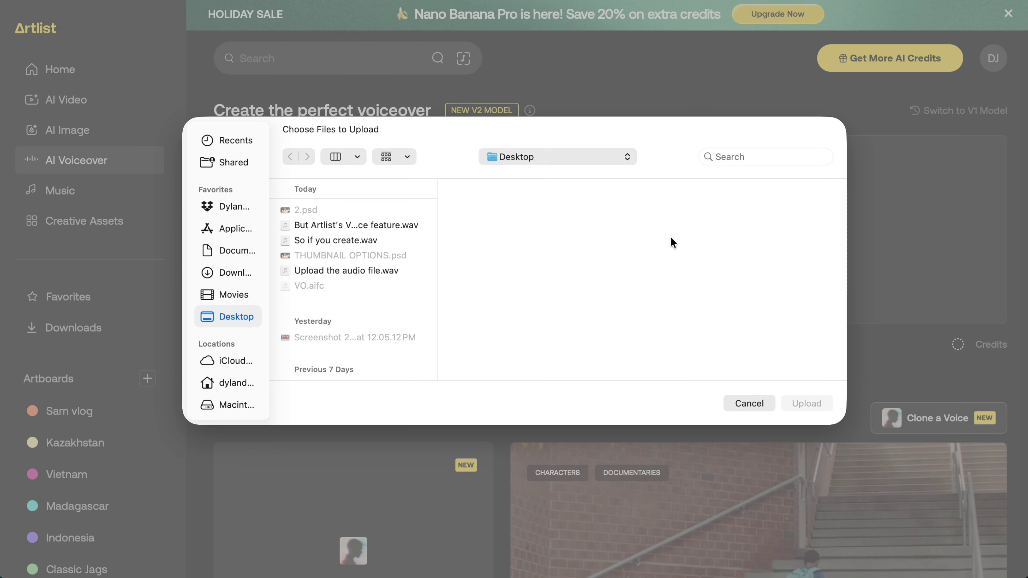
{"action": "double_click", "coordinate": [367, 270]}
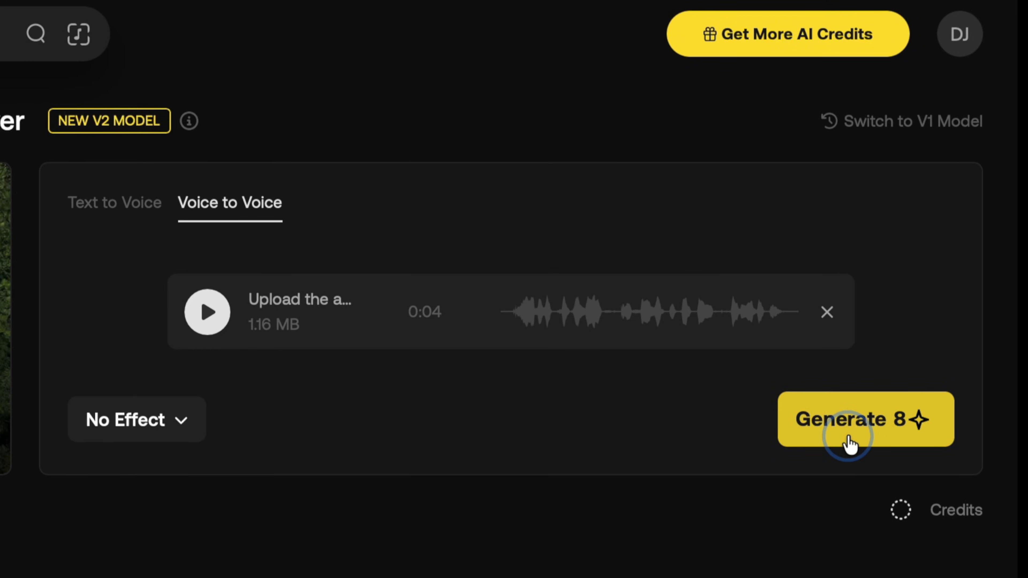
{"action": "left_click", "coordinate": [849, 441]}
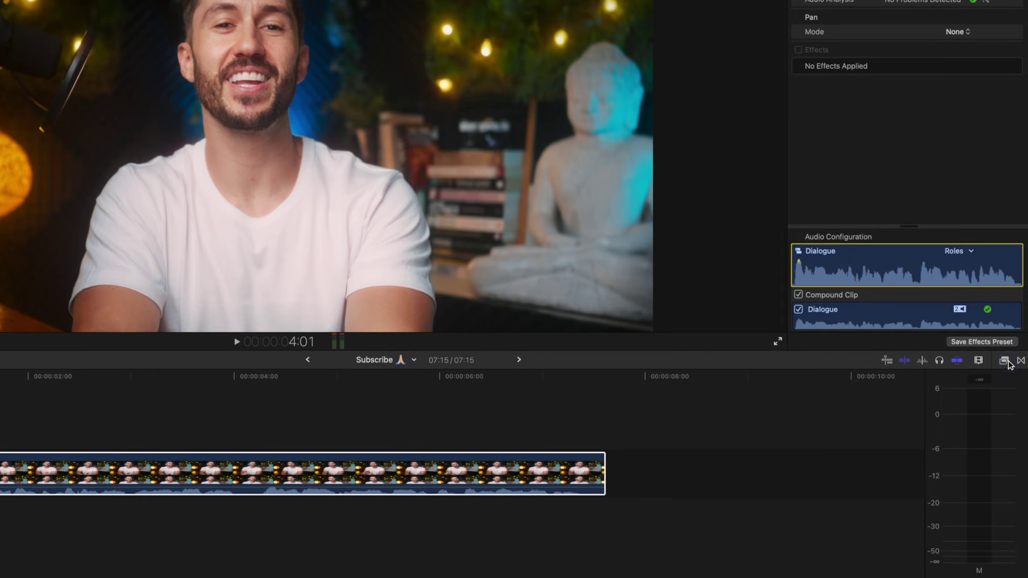
- Search effects for 'compress' and apply Compressor, Channel EQ and Limiter to the clip
{"action": "left_click", "coordinate": [1004, 360]}
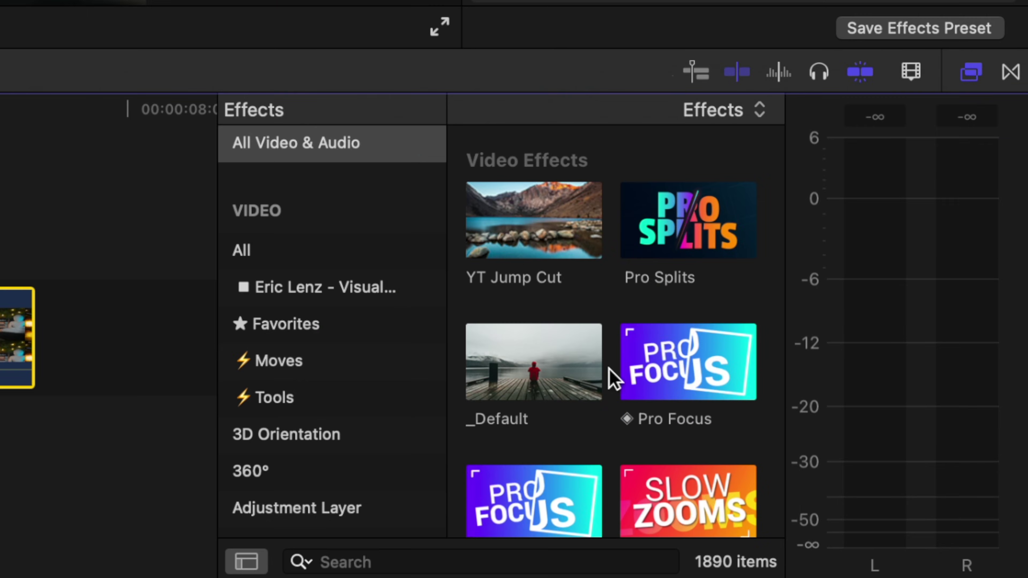
{"action": "left_click", "coordinate": [441, 565]}
{"action": "type", "text": "compres"}
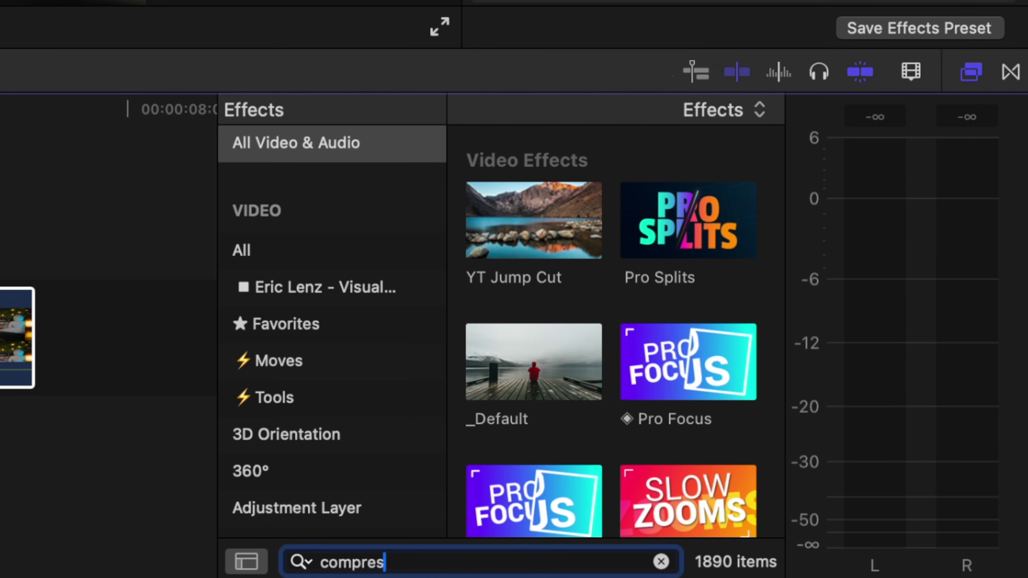
{"action": "type", "text": "s"}
{"action": "left_click", "coordinate": [501, 235]}
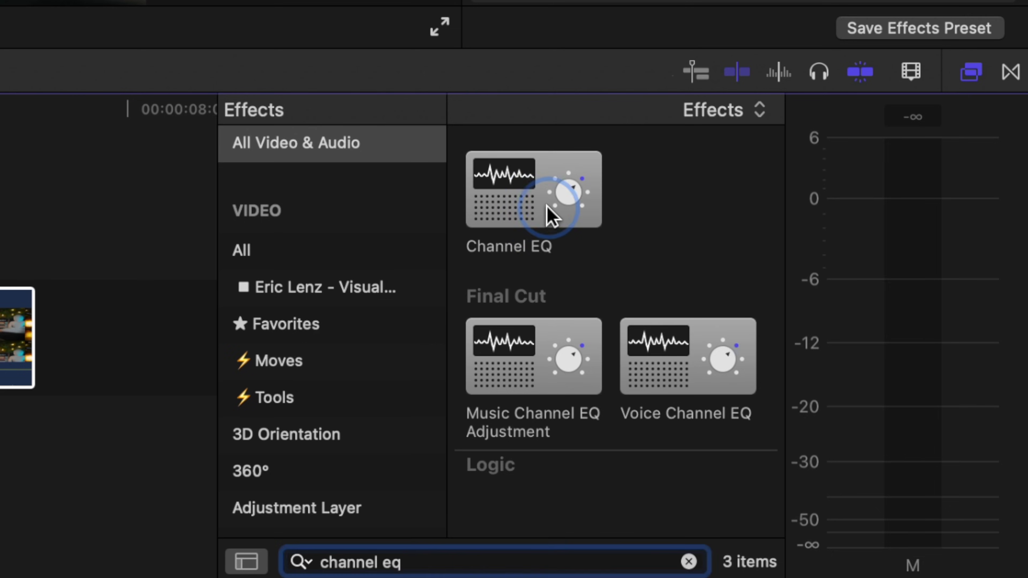
{"action": "left_click", "coordinate": [551, 214]}
{"action": "left_click", "coordinate": [531, 219]}
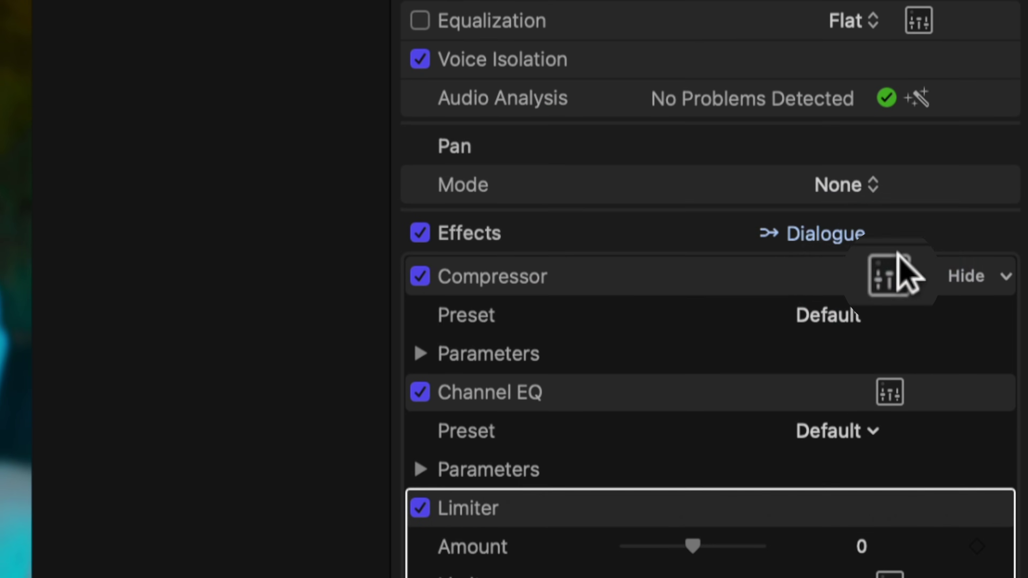
- In the Compressor window, set ratio to about 2.3:1 and threshold to -12 dB during playback
{"action": "left_click", "coordinate": [894, 271]}
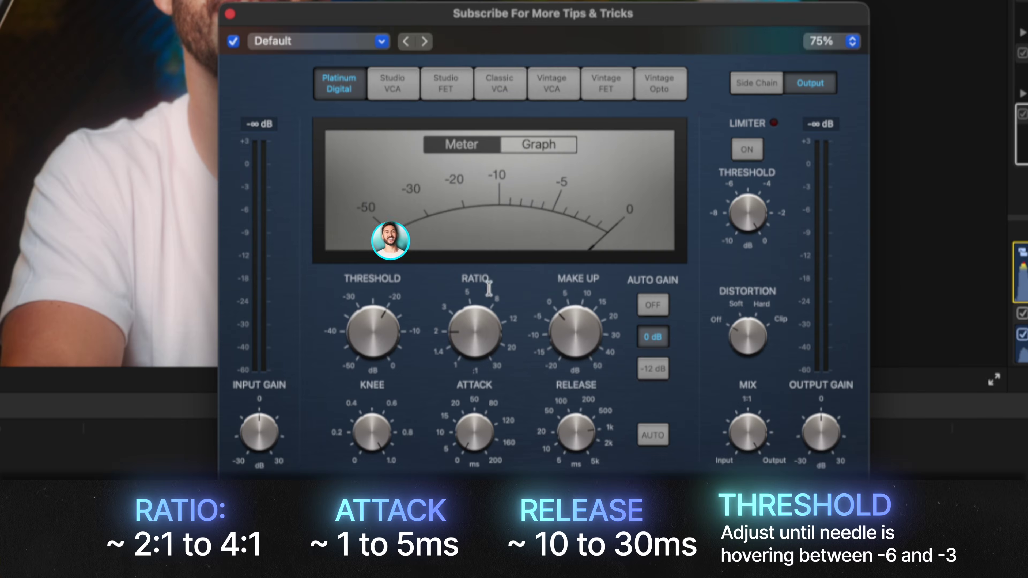
{"action": "mouse_move", "coordinate": [423, 375]}
{"action": "left_click_drag", "start_coordinate": [472, 346], "coordinate": [471, 330]}
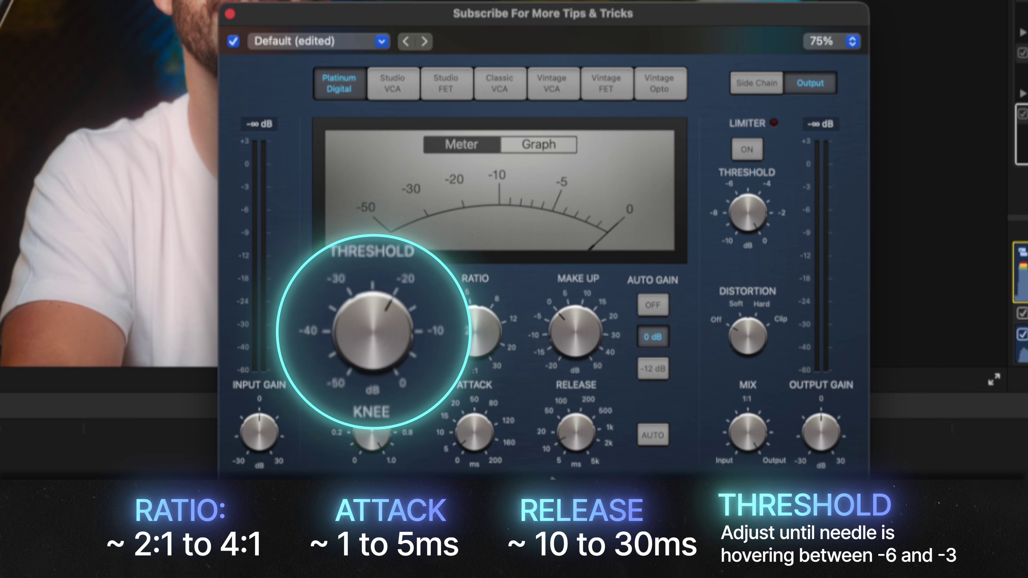
{"action": "left_click_drag", "start_coordinate": [402, 338], "coordinate": [396, 264]}
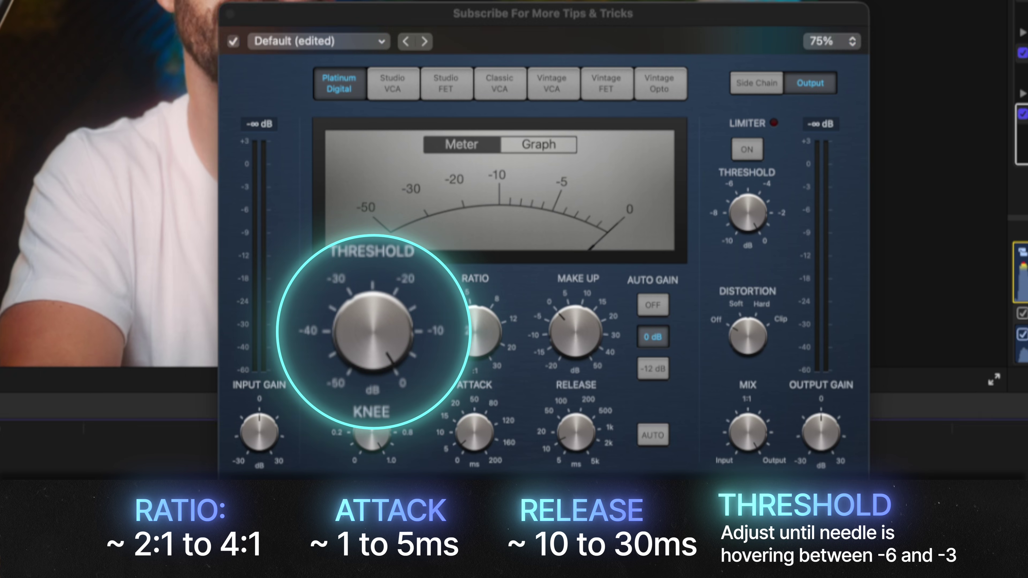
{"action": "key", "text": "space"}
{"action": "left_click_drag", "start_coordinate": [437, 324], "coordinate": [387, 392]}
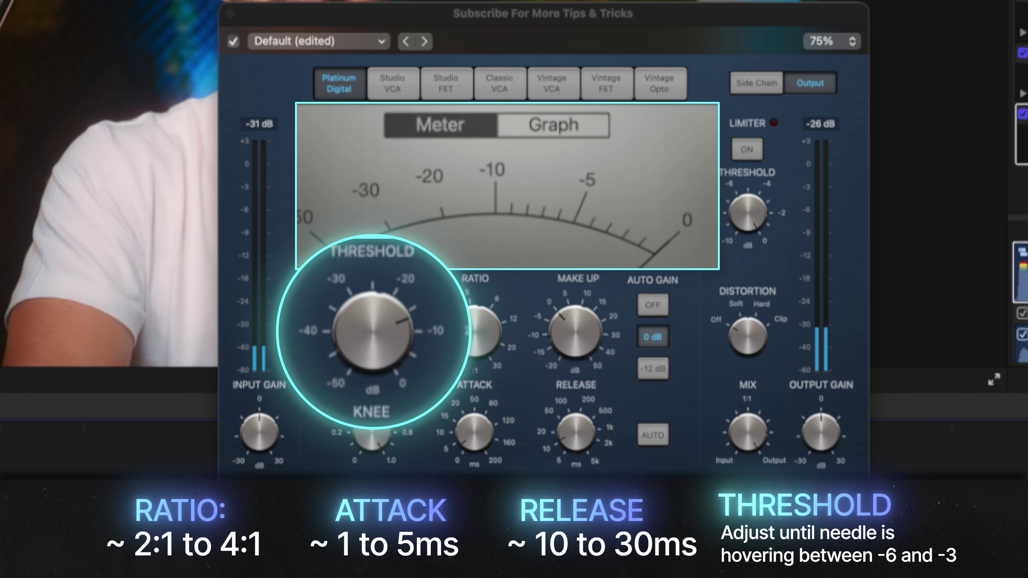
{"action": "left_click_drag", "start_coordinate": [356, 332], "coordinate": [388, 342]}
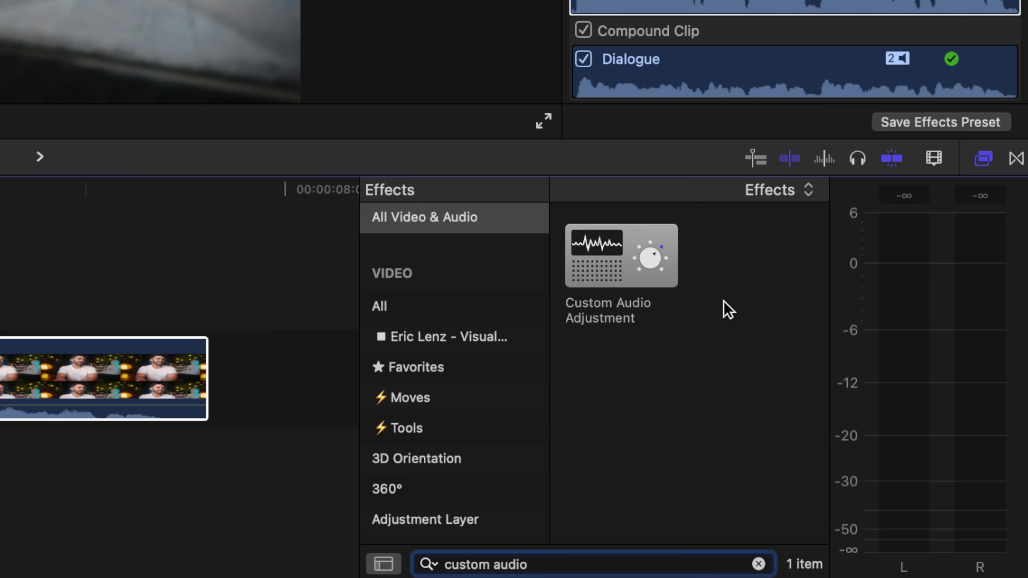
- Reopen the Compressor and lower its threshold to about -11.5 dB while playing
{"action": "left_click", "coordinate": [629, 262]}
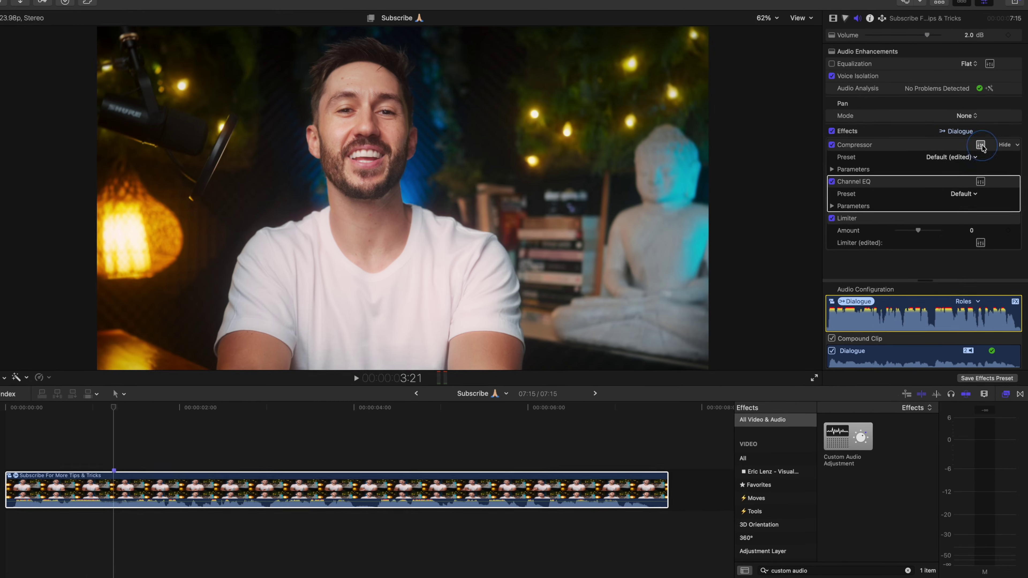
{"action": "left_click", "coordinate": [980, 140]}
{"action": "left_click_drag", "start_coordinate": [434, 255], "coordinate": [594, 97]}
{"action": "key", "text": "space"}
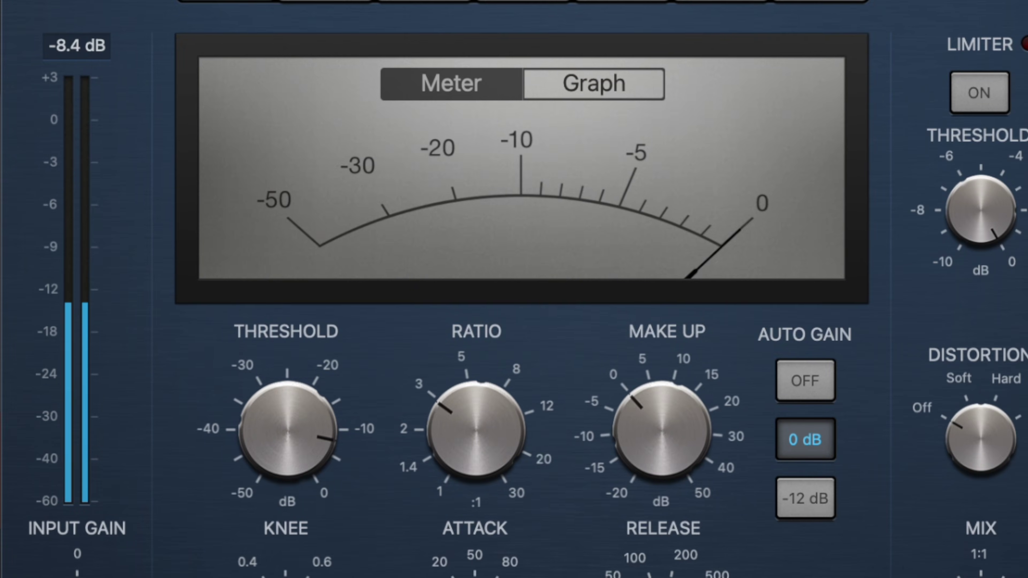
{"action": "mouse_move", "coordinate": [274, 421]}
{"action": "left_mouse_down"}
{"action": "mouse_move", "coordinate": [278, 431]}
{"action": "mouse_move", "coordinate": [270, 425]}
{"action": "left_mouse_up"}
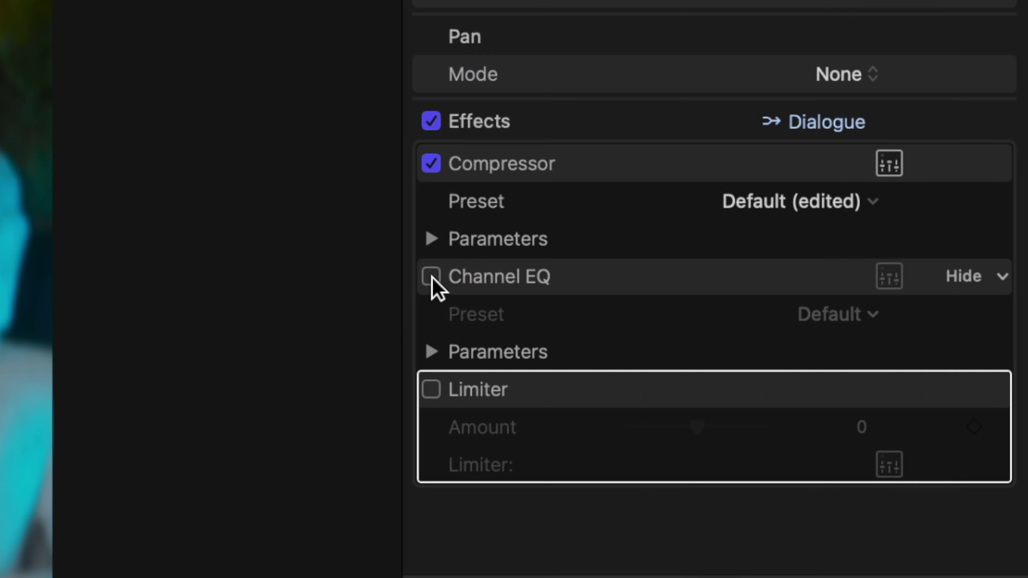
- Enable Channel EQ and switch on its low-cut band at 105 Hz
{"action": "left_click", "coordinate": [431, 276]}
{"action": "left_click", "coordinate": [892, 284]}
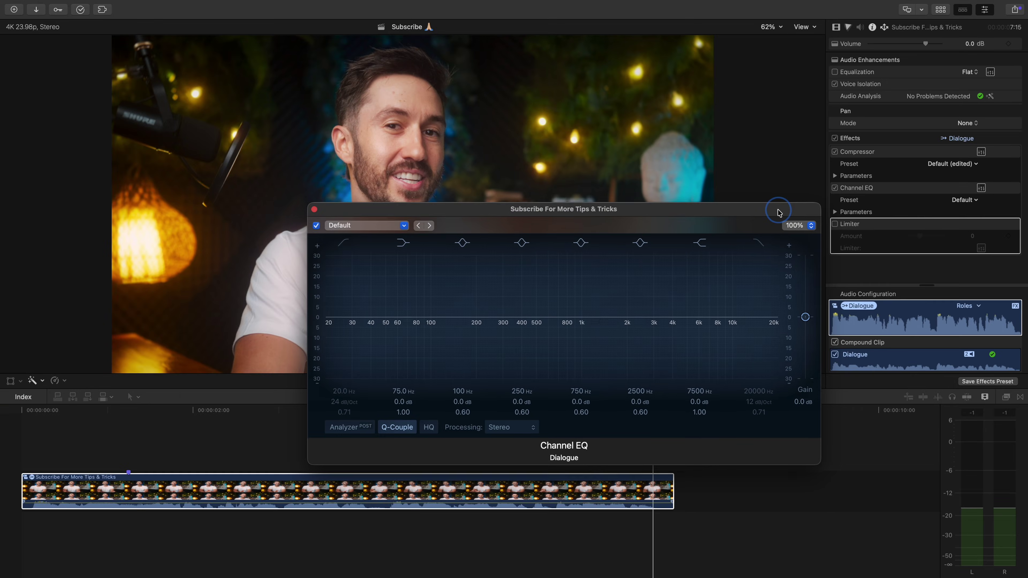
{"action": "left_click_drag", "start_coordinate": [778, 213], "coordinate": [778, 173]}
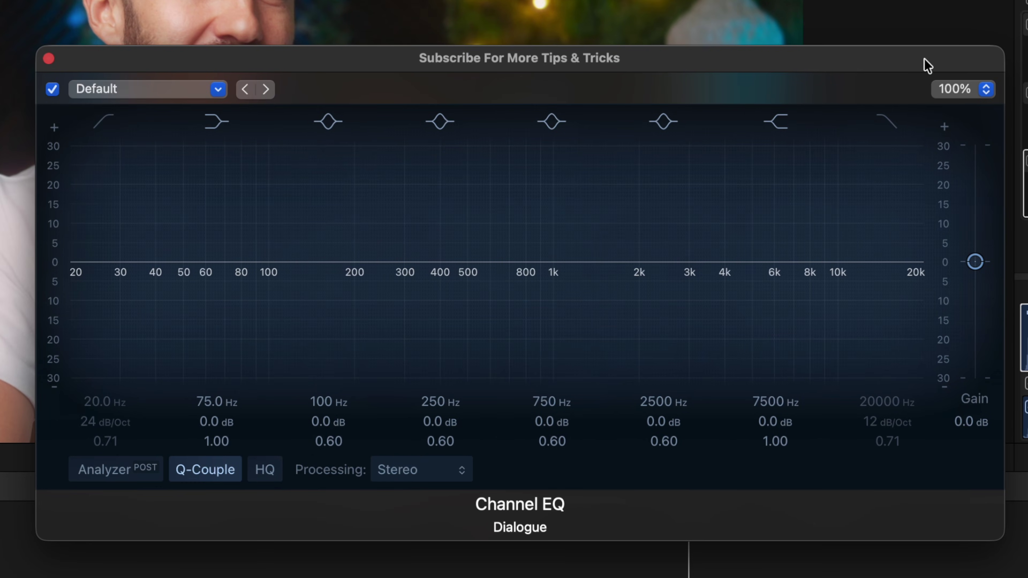
{"action": "left_click", "coordinate": [94, 132]}
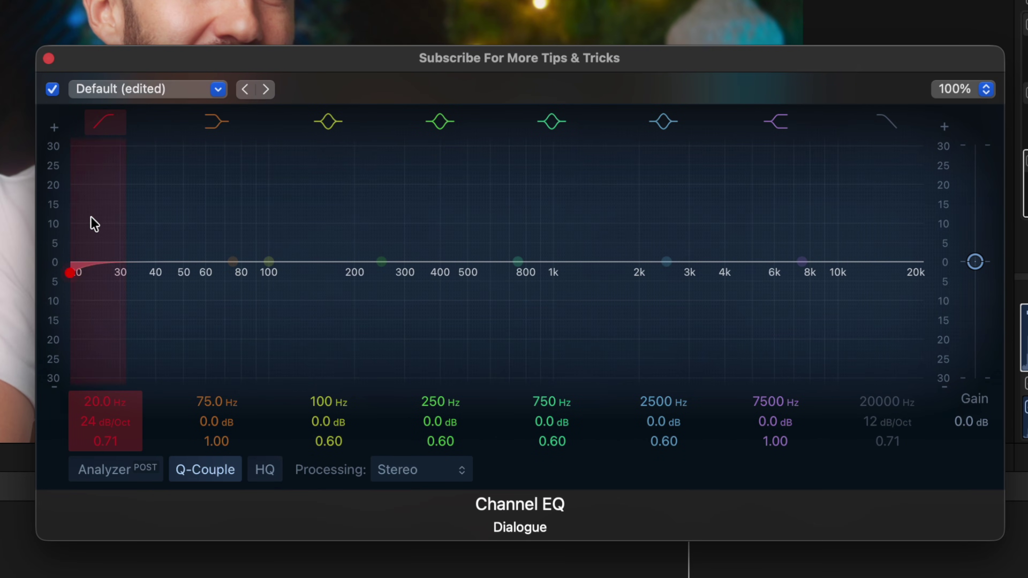
{"action": "left_click_drag", "start_coordinate": [76, 269], "coordinate": [305, 279]}
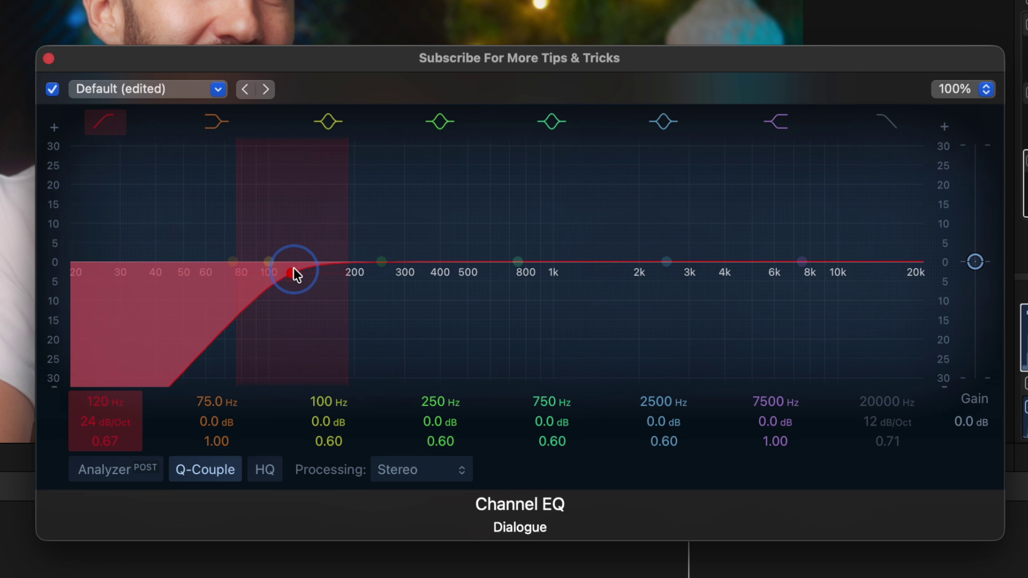
{"action": "left_click_drag", "start_coordinate": [277, 266], "coordinate": [277, 266]}
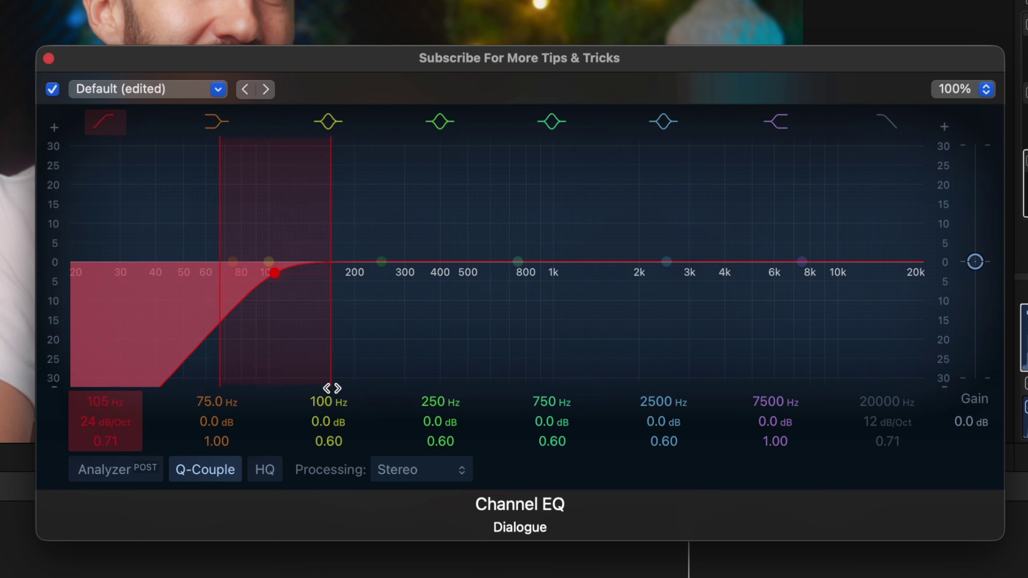
- Boost the third EQ band by about +2.5 dB near 284 Hz with Q 1.60
{"action": "left_click_drag", "start_coordinate": [326, 403], "coordinate": [326, 390]}
{"action": "left_click_drag", "start_coordinate": [356, 262], "coordinate": [354, 241]}
{"action": "left_click_drag", "start_coordinate": [443, 236], "coordinate": [428, 235]}
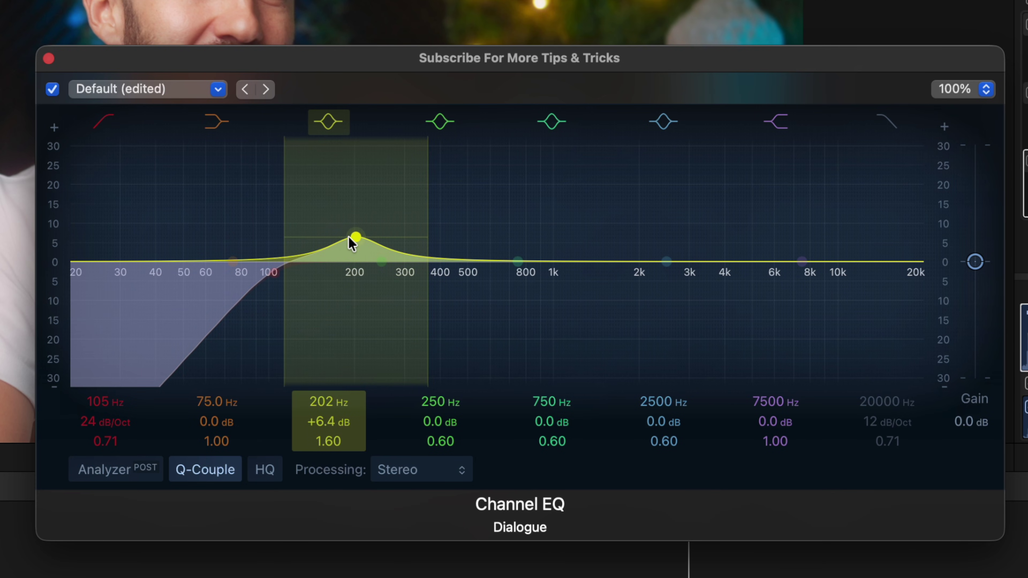
{"action": "left_click_drag", "start_coordinate": [352, 236], "coordinate": [394, 254]}
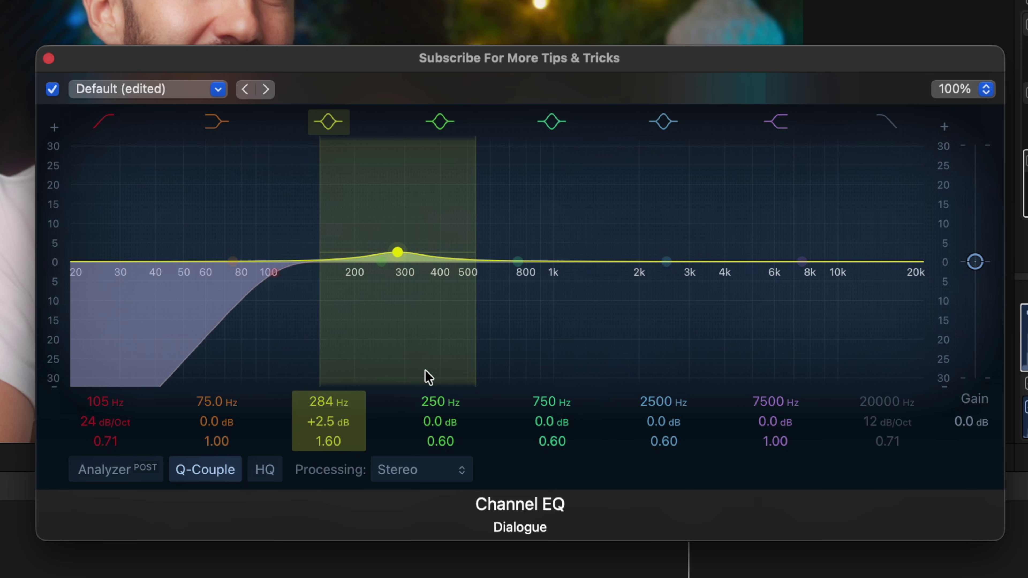
- Cut the fourth EQ band to about -3.8 dB around 555 Hz, slightly narrowed
{"action": "left_click_drag", "start_coordinate": [432, 400], "coordinate": [432, 356]}
{"action": "left_click_drag", "start_coordinate": [537, 261], "coordinate": [488, 280]}
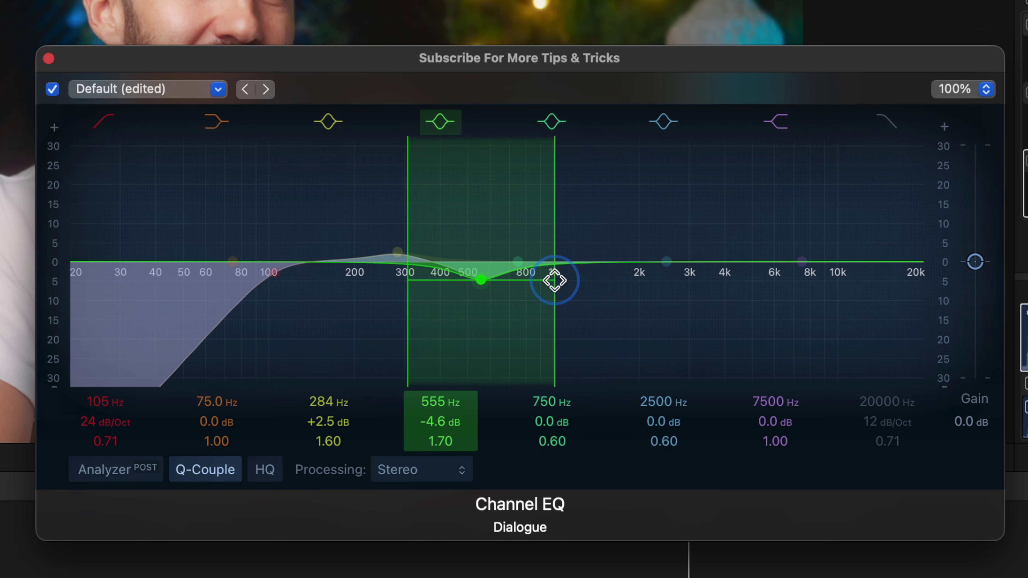
{"action": "left_click_drag", "start_coordinate": [551, 281], "coordinate": [550, 283]}
{"action": "left_click_drag", "start_coordinate": [480, 281], "coordinate": [475, 274]}
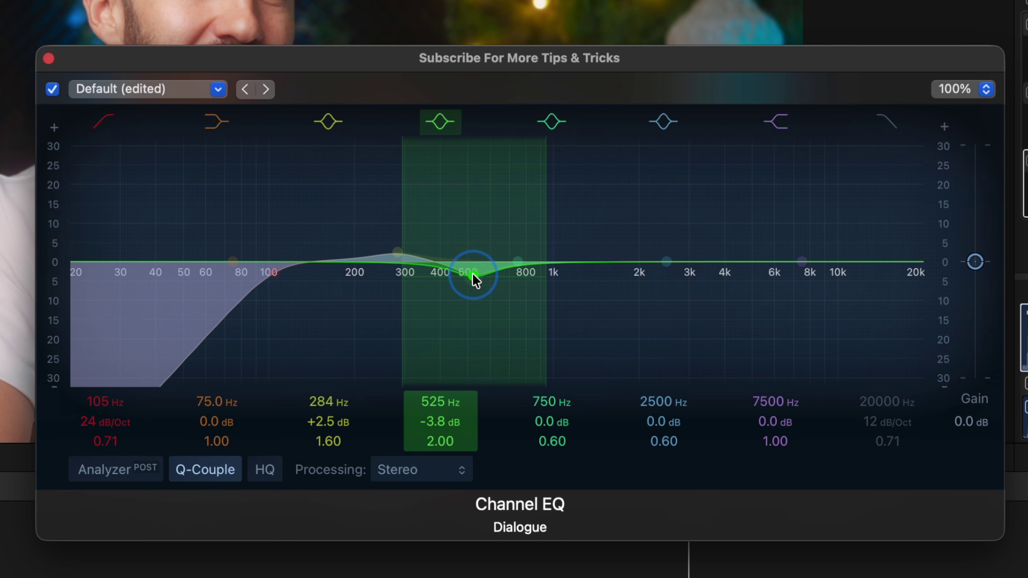
{"action": "left_click_drag", "start_coordinate": [478, 278], "coordinate": [478, 279]}
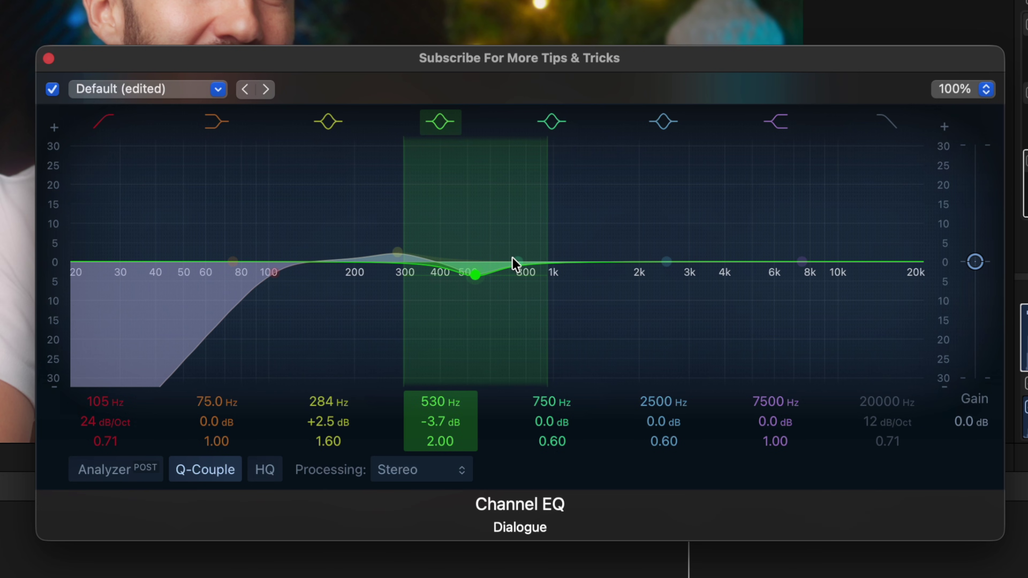
- Add a 3 dB presence boost with Q 1.20, moved up to about 2020 Hz
{"action": "mouse_move", "coordinate": [566, 259]}
{"action": "left_mouse_down"}
{"action": "mouse_move", "coordinate": [630, 236]}
{"action": "mouse_move", "coordinate": [580, 248]}
{"action": "left_mouse_up"}
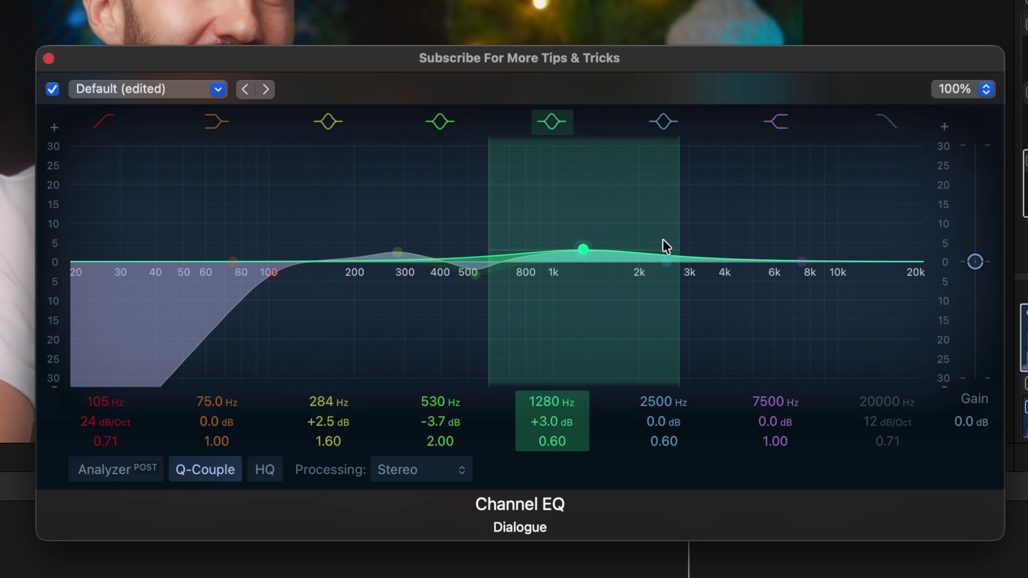
{"action": "left_click_drag", "start_coordinate": [677, 246], "coordinate": [664, 247]}
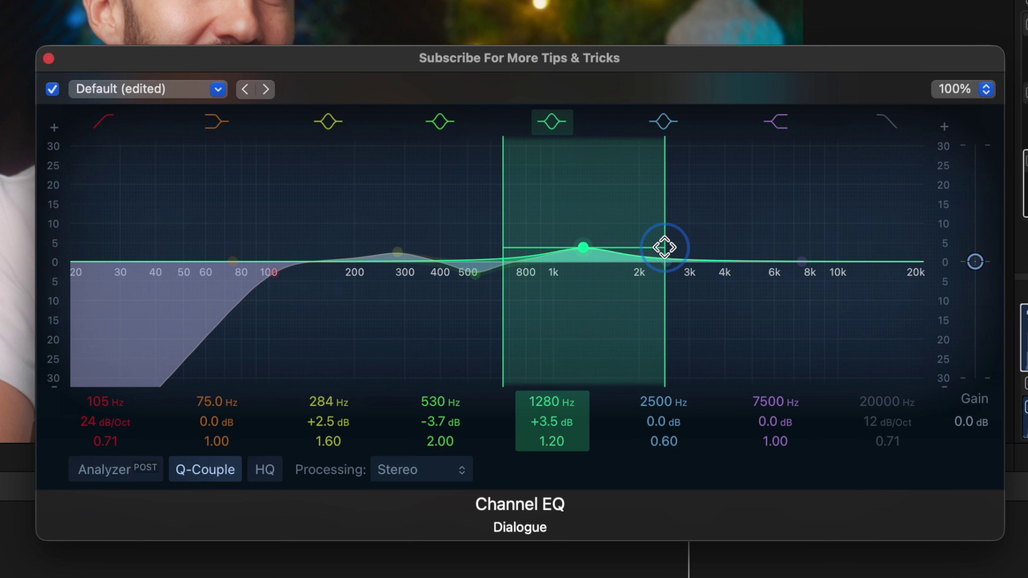
{"action": "left_click_drag", "start_coordinate": [583, 248], "coordinate": [632, 251]}
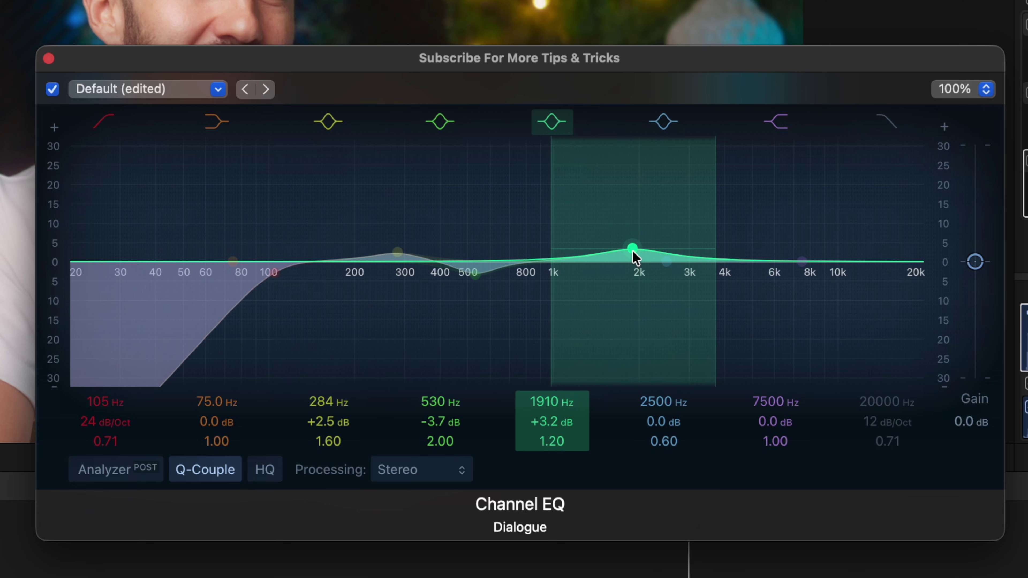
- Move the 2500 Hz band to 4860 Hz and make it a narrow -7.7 dB notch
{"action": "left_click_drag", "start_coordinate": [660, 405], "coordinate": [659, 385]}
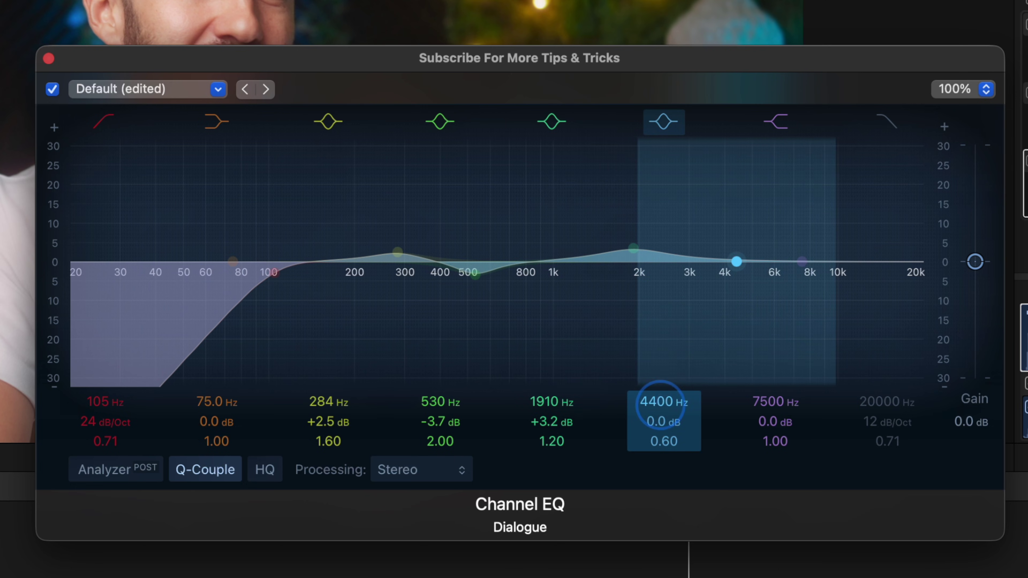
{"action": "left_click_drag", "start_coordinate": [737, 261], "coordinate": [749, 284]}
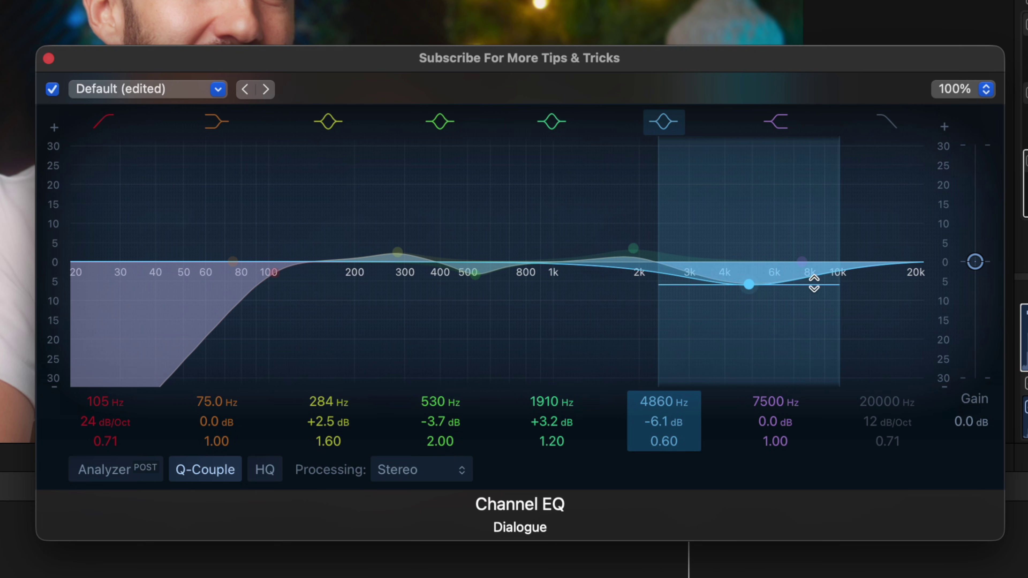
{"action": "left_click_drag", "start_coordinate": [836, 288], "coordinate": [765, 277]}
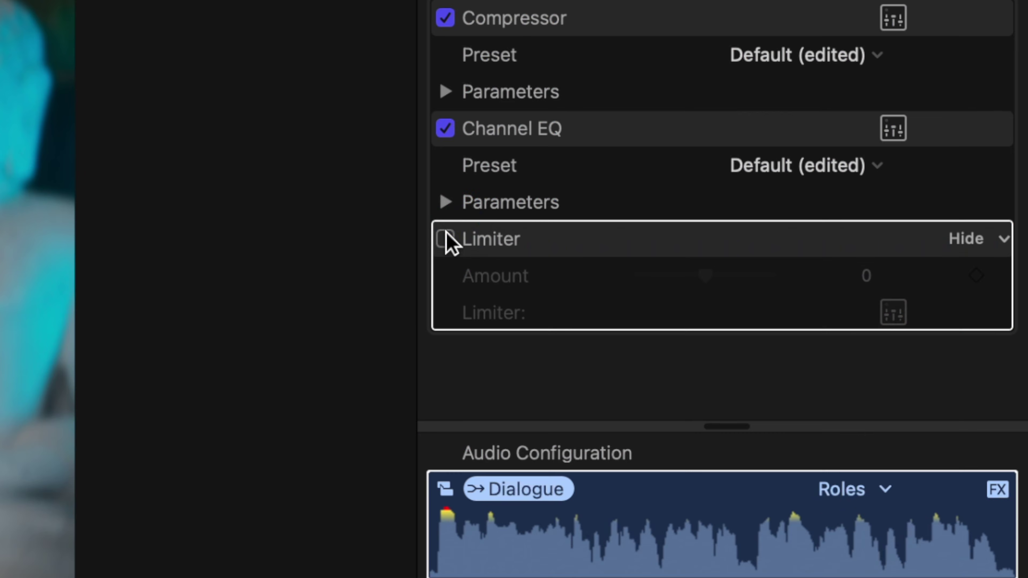
- Enable the Limiter in Legacy mode with 4.0 ms lookahead and 10 ms release
{"action": "left_click", "coordinate": [447, 239]}
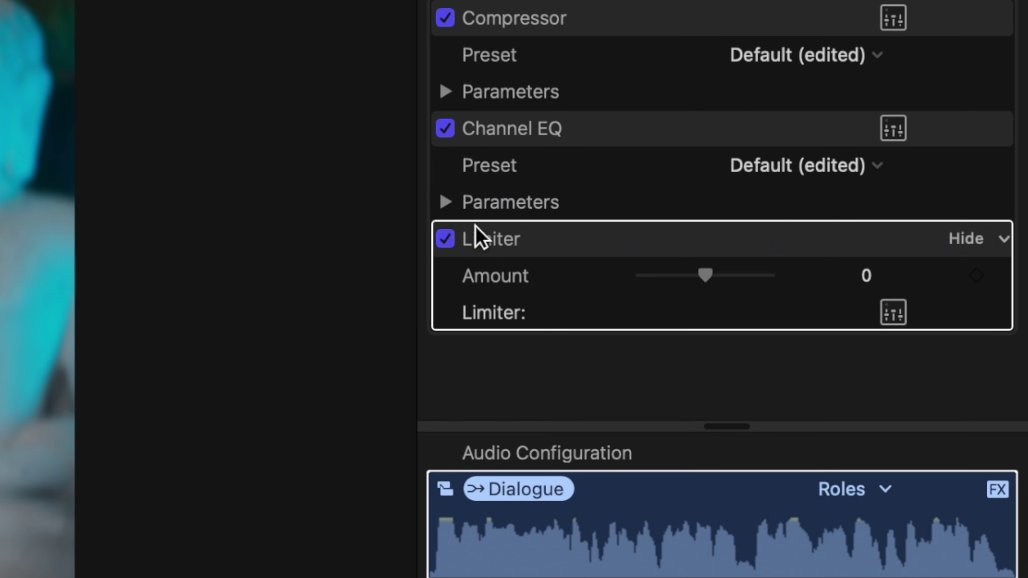
{"action": "left_click", "coordinate": [894, 313]}
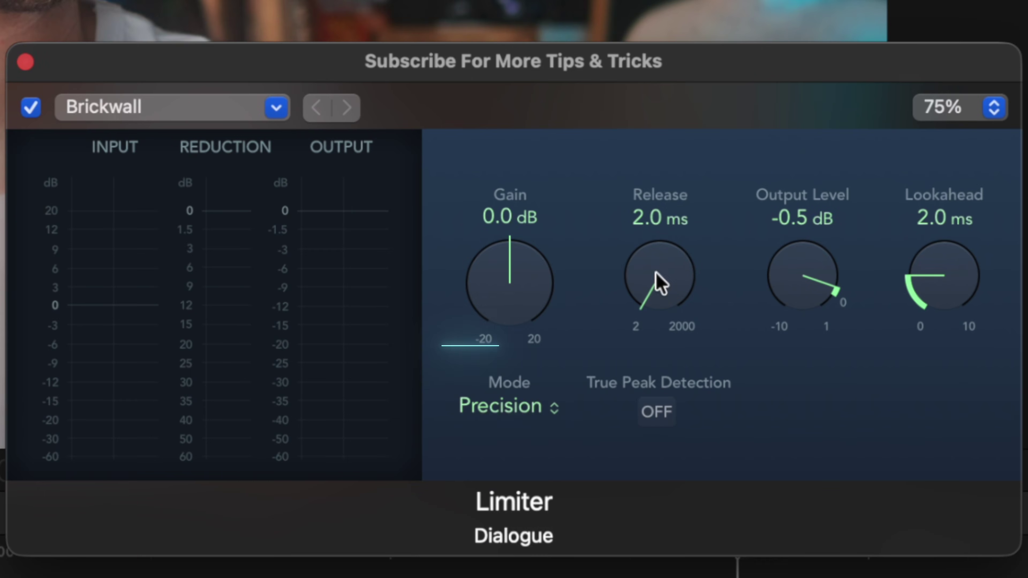
{"action": "left_click", "coordinate": [509, 413]}
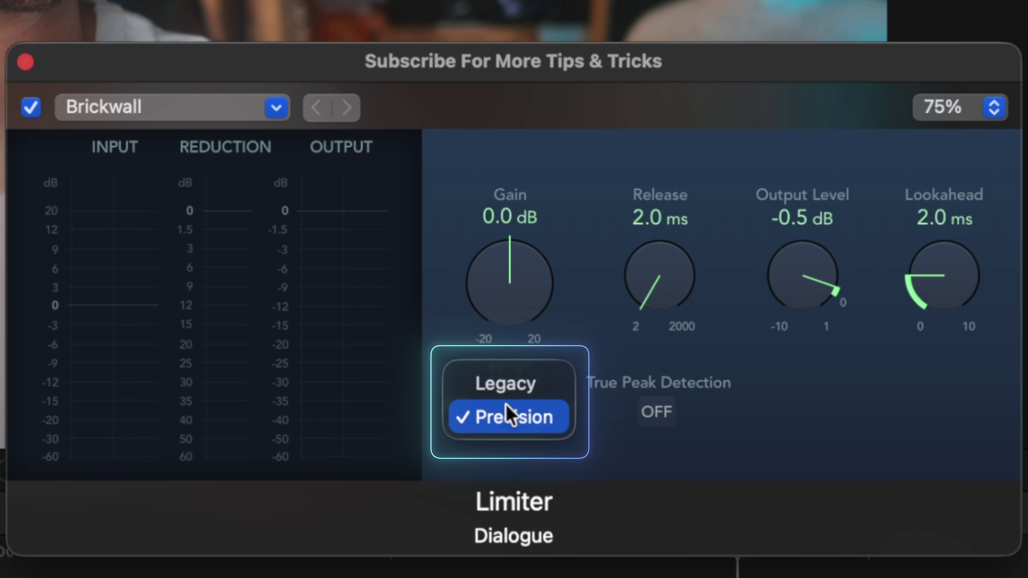
{"action": "left_click", "coordinate": [507, 390]}
{"action": "left_click_drag", "start_coordinate": [938, 268], "coordinate": [957, 215]}
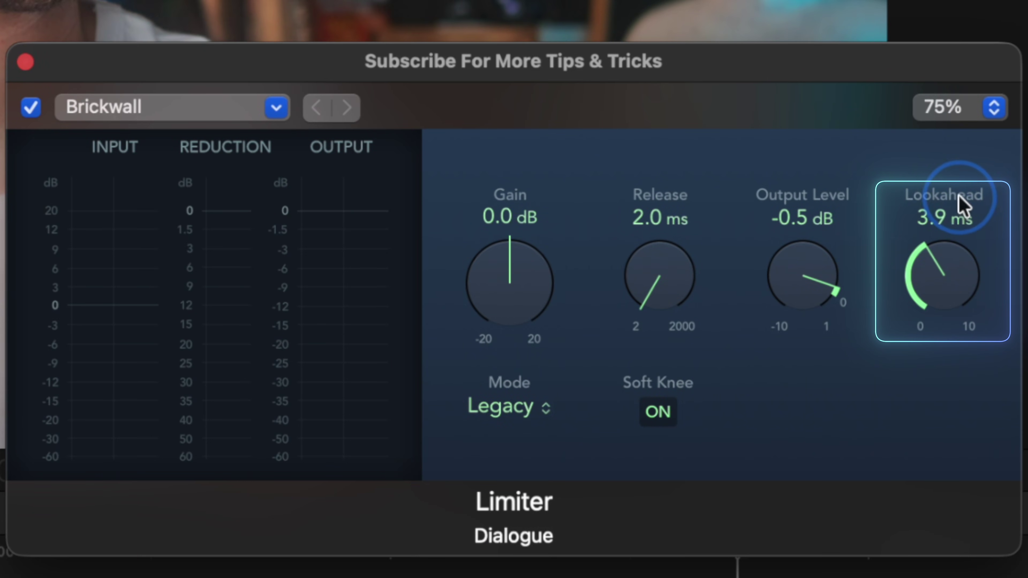
{"action": "left_click_drag", "start_coordinate": [638, 286], "coordinate": [667, 197]}
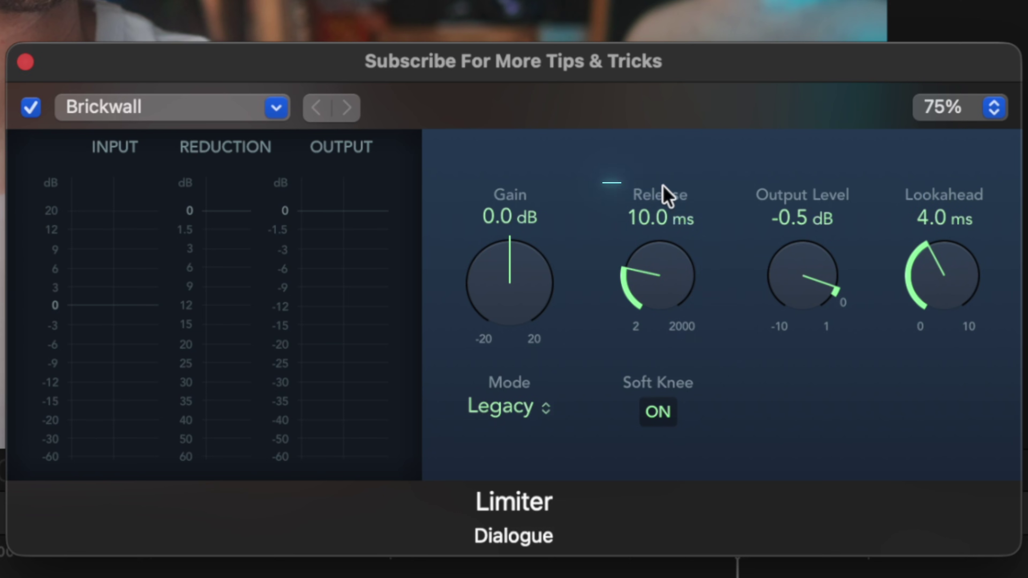
- Raise the Limiter gain to +2.6 dB and set output level to -2.0 dB during playback
{"action": "key", "text": "space"}
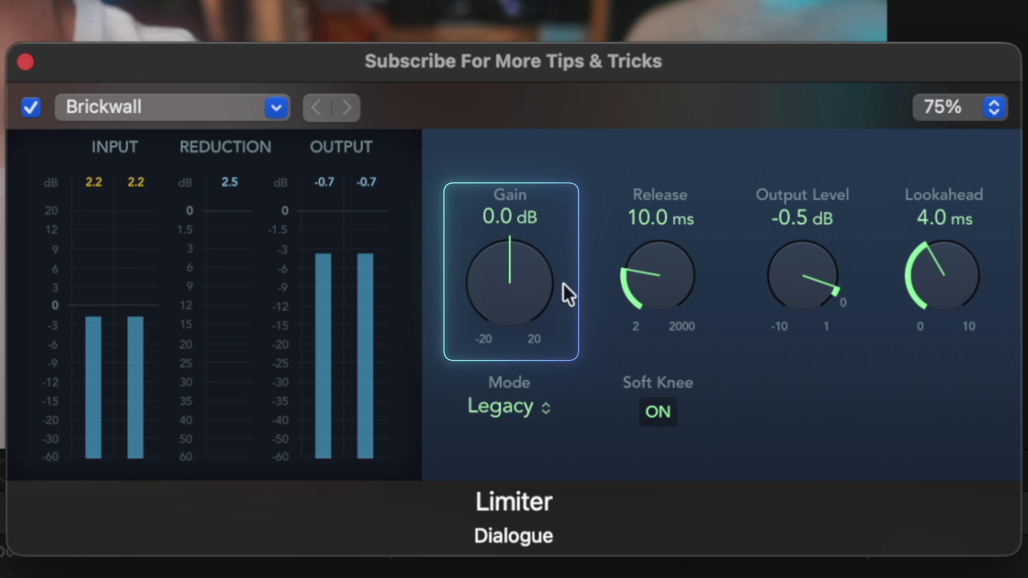
{"action": "left_click_drag", "start_coordinate": [523, 297], "coordinate": [522, 291]}
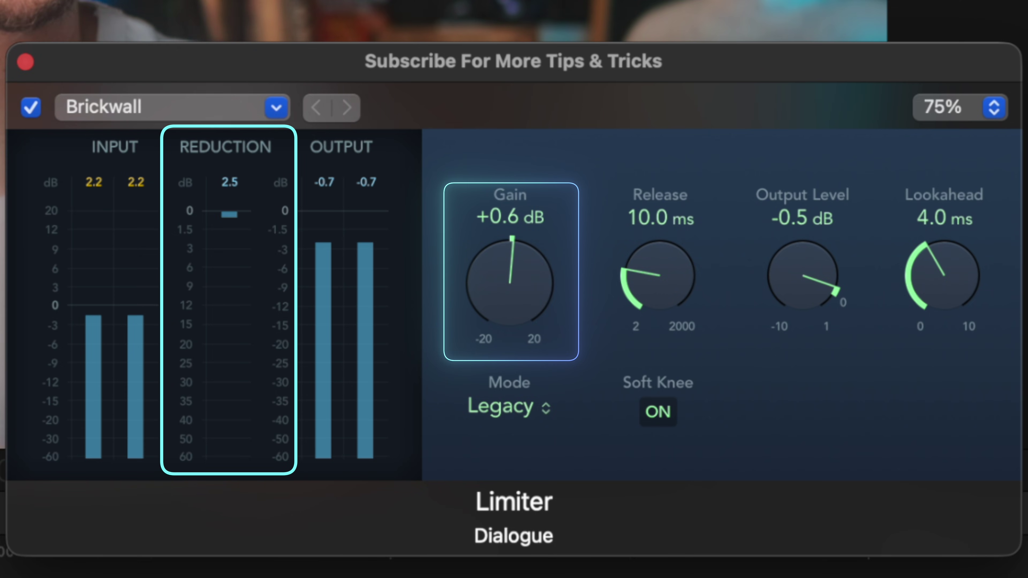
{"action": "left_click", "coordinate": [511, 320]}
{"action": "left_click_drag", "start_coordinate": [512, 320], "coordinate": [504, 294]}
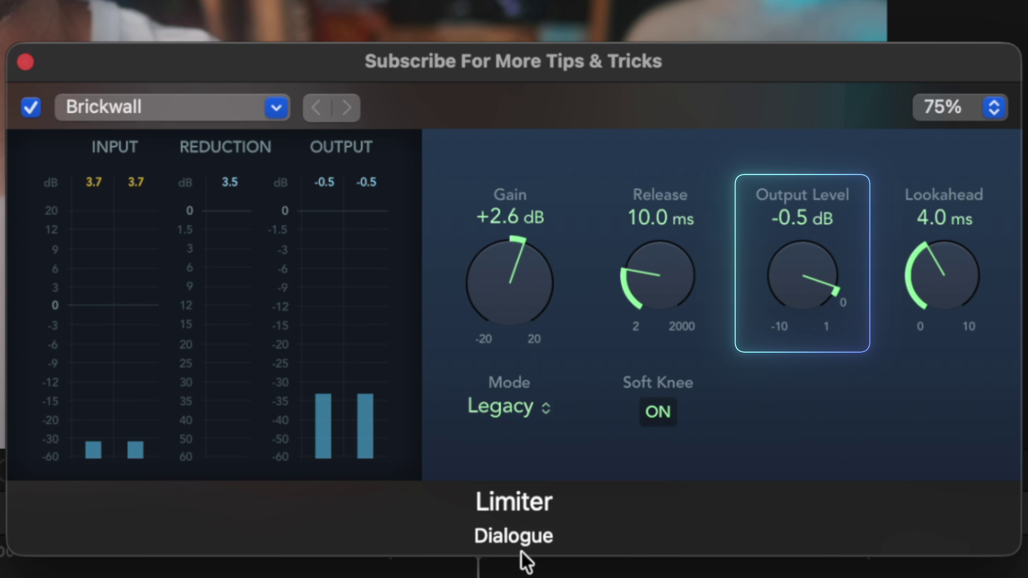
{"action": "left_click_drag", "start_coordinate": [784, 259], "coordinate": [763, 324]}
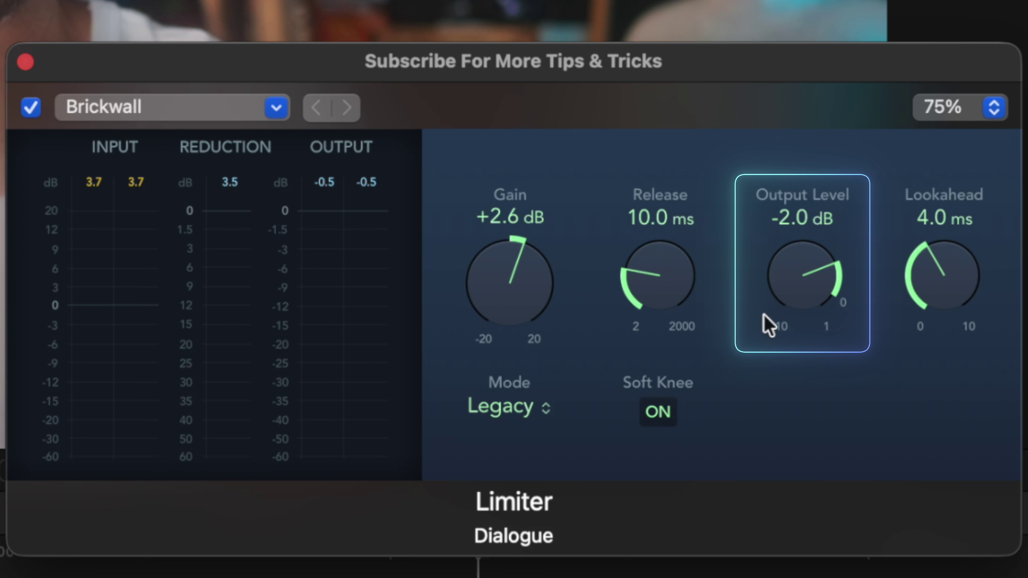
{"action": "key", "text": "space"}
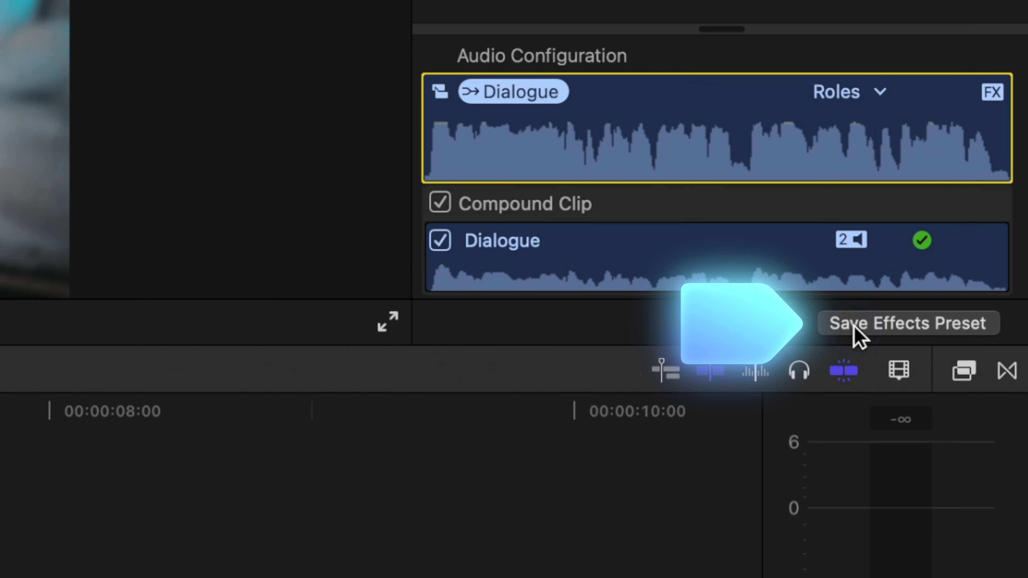
- Save the clip's audio effects as preset 'Custom Voice Adjustment' under the Custom category
{"action": "left_click", "coordinate": [854, 324]}
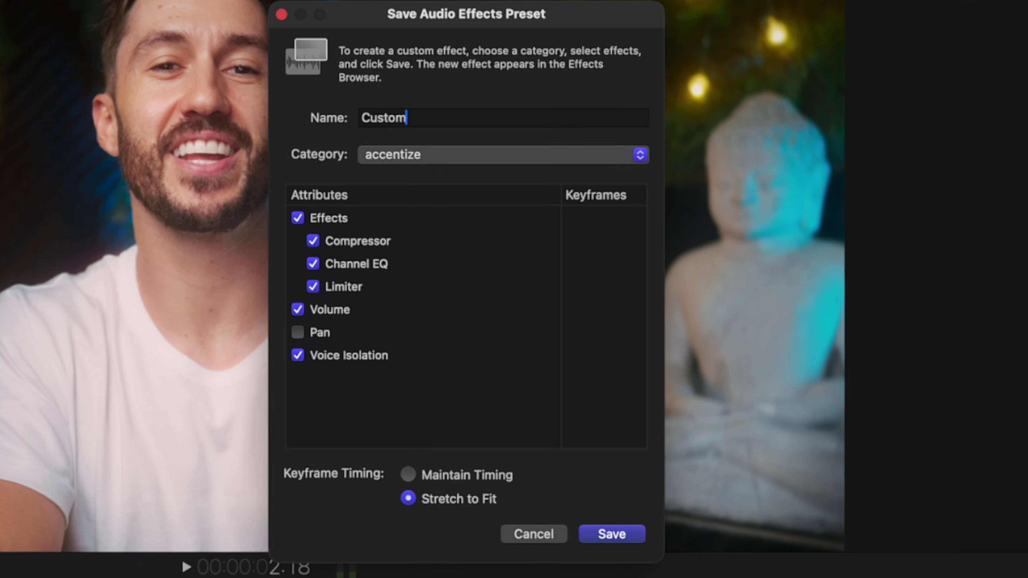
{"action": "type", "text": "Voice Adjustment"}
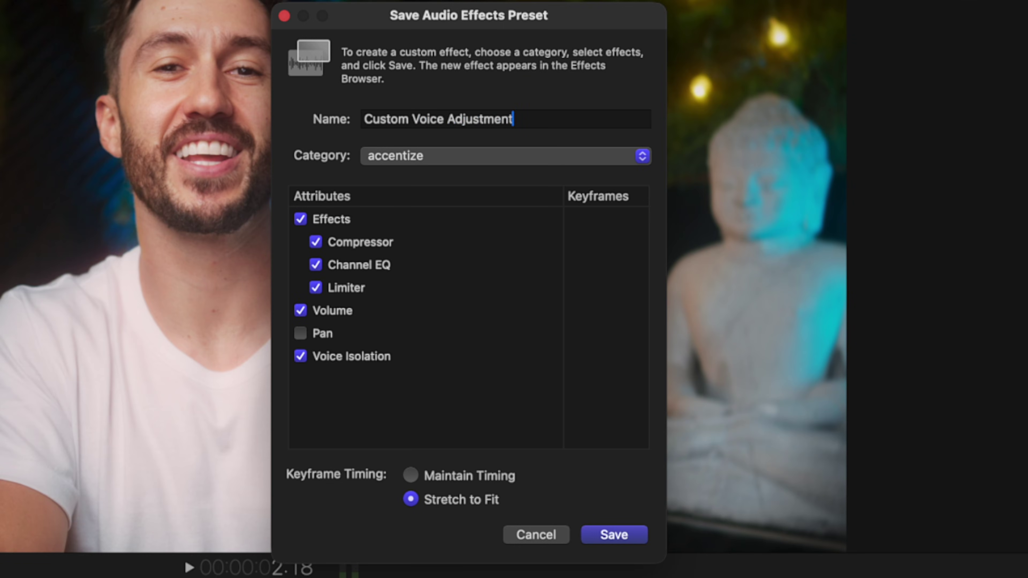
{"action": "left_click", "coordinate": [394, 156]}
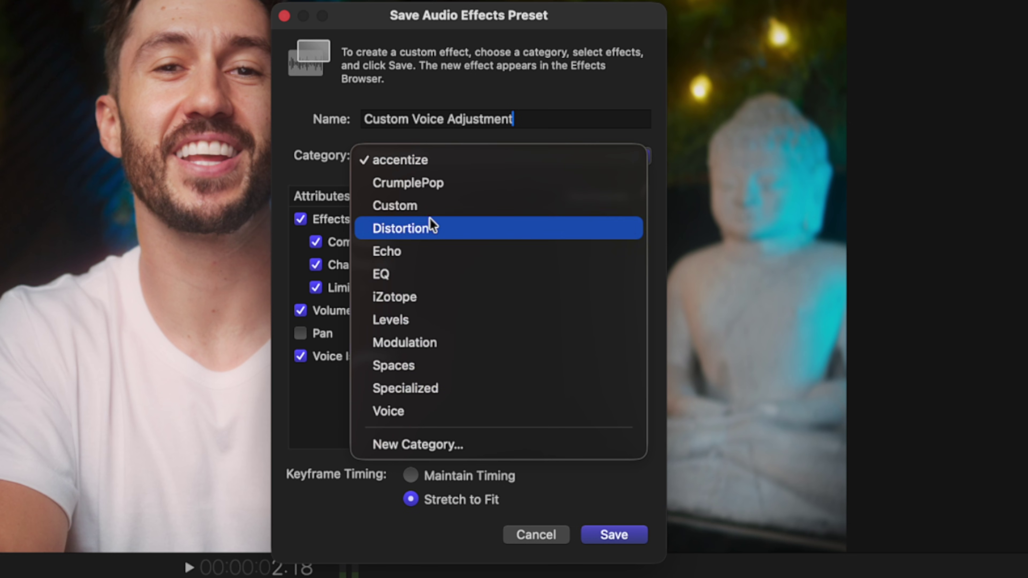
{"action": "left_click", "coordinate": [432, 211]}
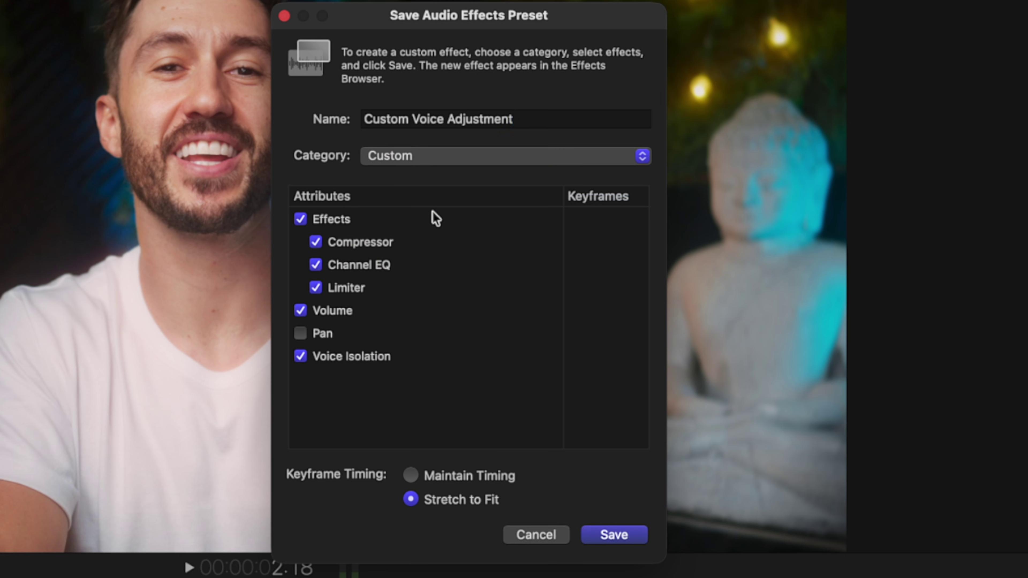
{"action": "left_click", "coordinate": [624, 535]}
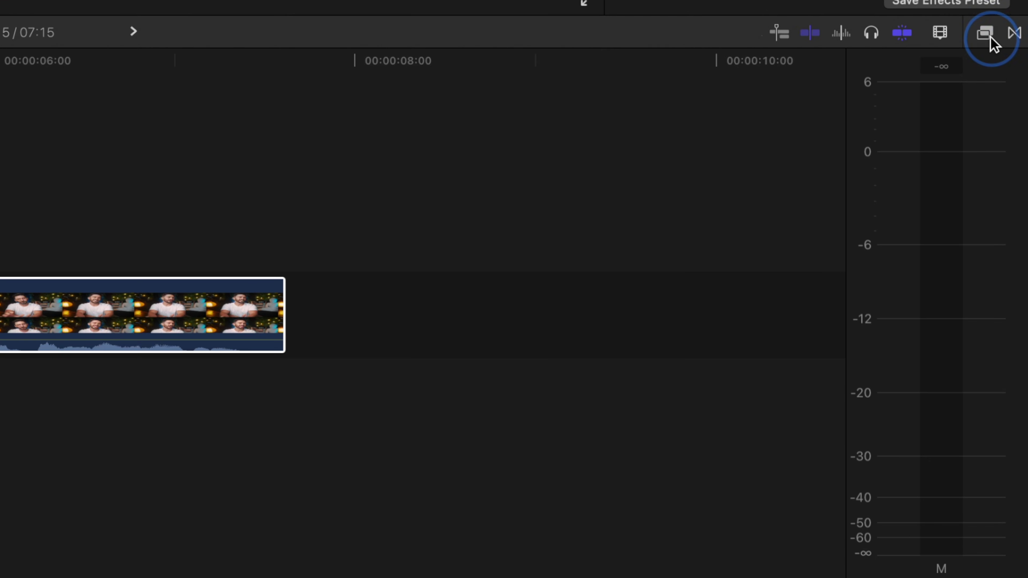
- Search the Effects browser for 'custom voice' and select the Custom Voice Adjustment preset
{"action": "left_click", "coordinate": [1007, 319]}
{"action": "left_click", "coordinate": [546, 565]}
{"action": "type", "text": "custom voice"}
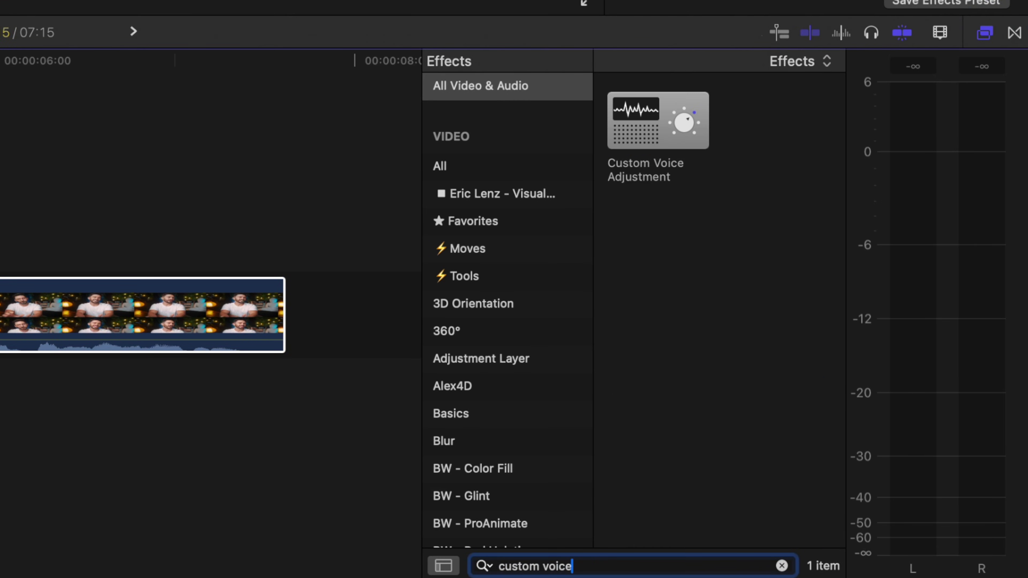
{"action": "left_click", "coordinate": [642, 140]}
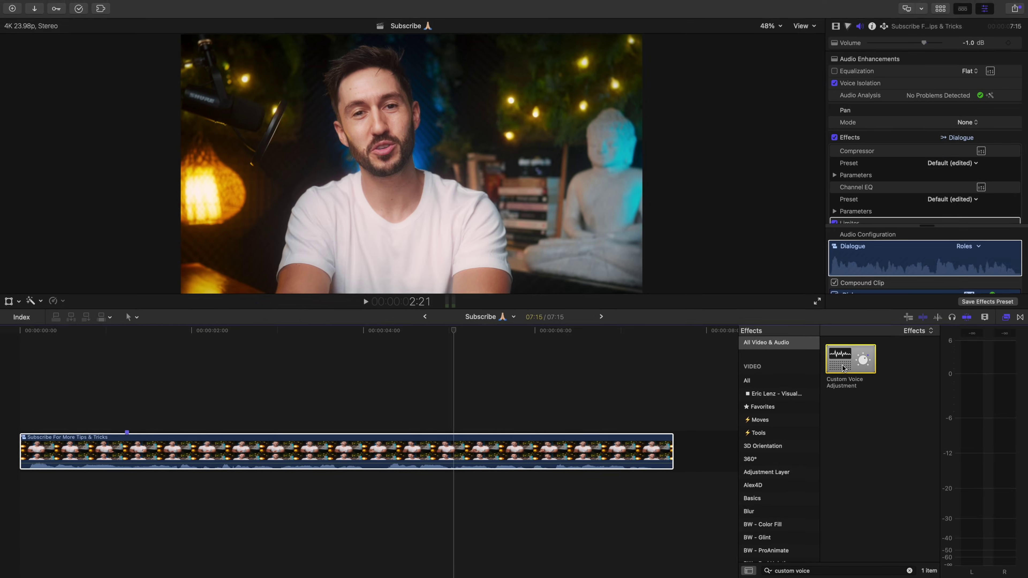